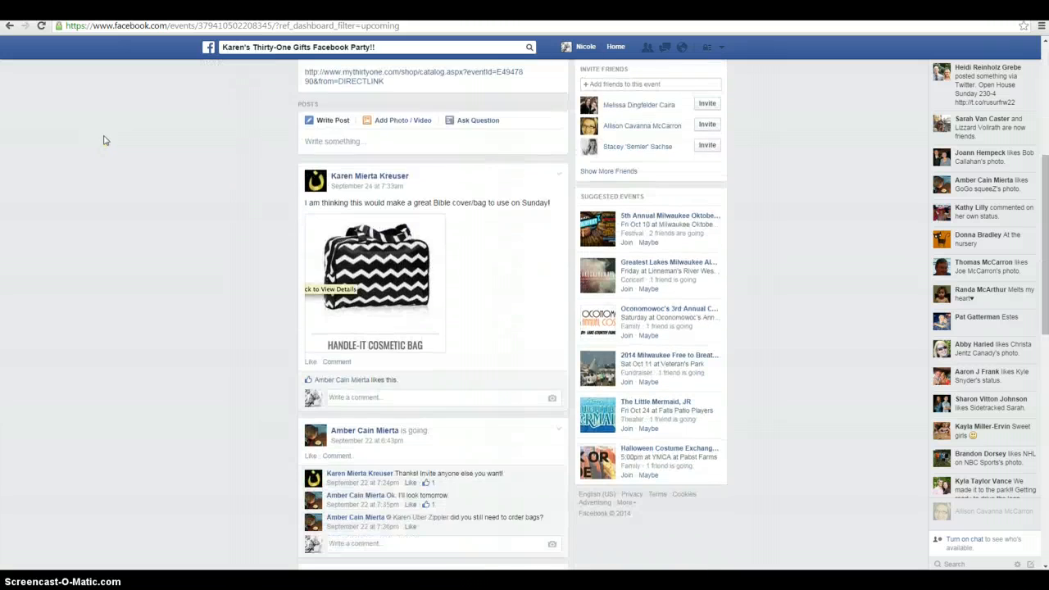
Go from the existing party page to the upcoming events list and start creating a new event
{"action": "scroll", "coordinate": [103, 140], "scroll_direction": "up", "scroll_amount": 3}
{"action": "scroll", "coordinate": [103, 140], "scroll_direction": "up", "scroll_amount": 2}
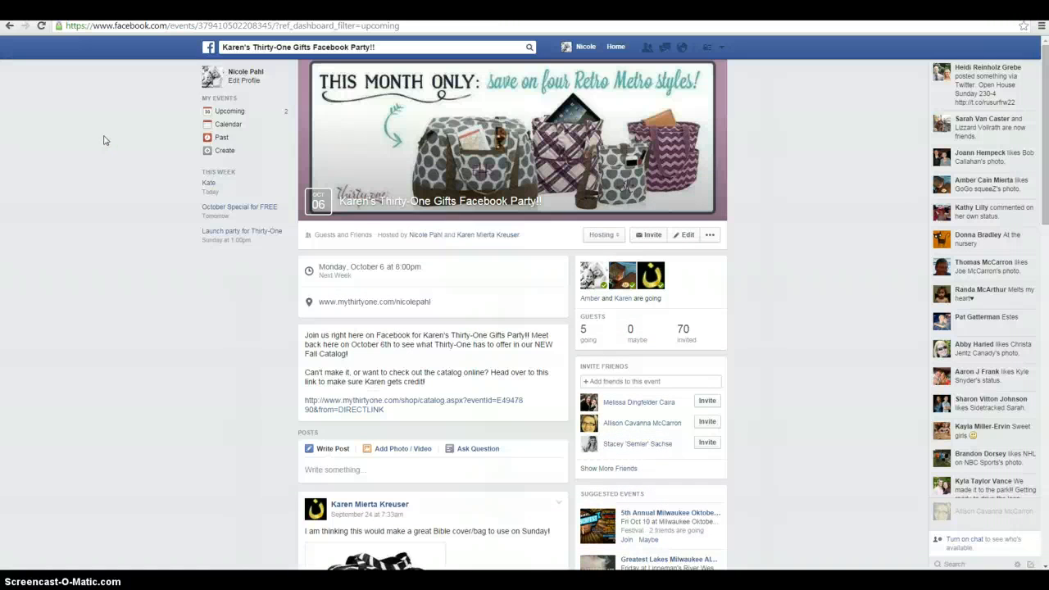
{"action": "left_click", "coordinate": [102, 143]}
{"action": "left_click", "coordinate": [176, 12]}
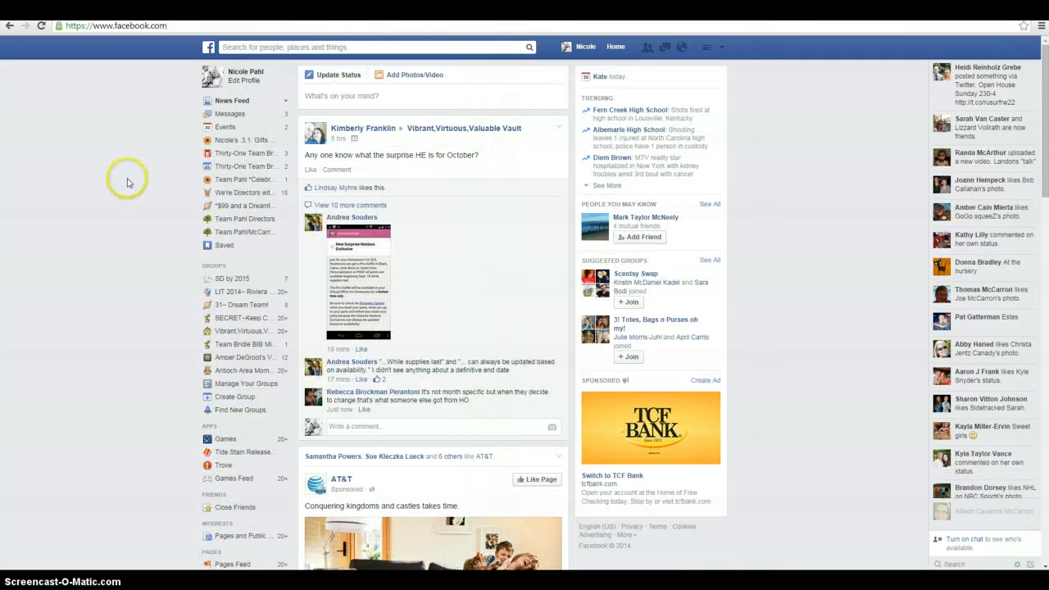
{"action": "left_click", "coordinate": [224, 129]}
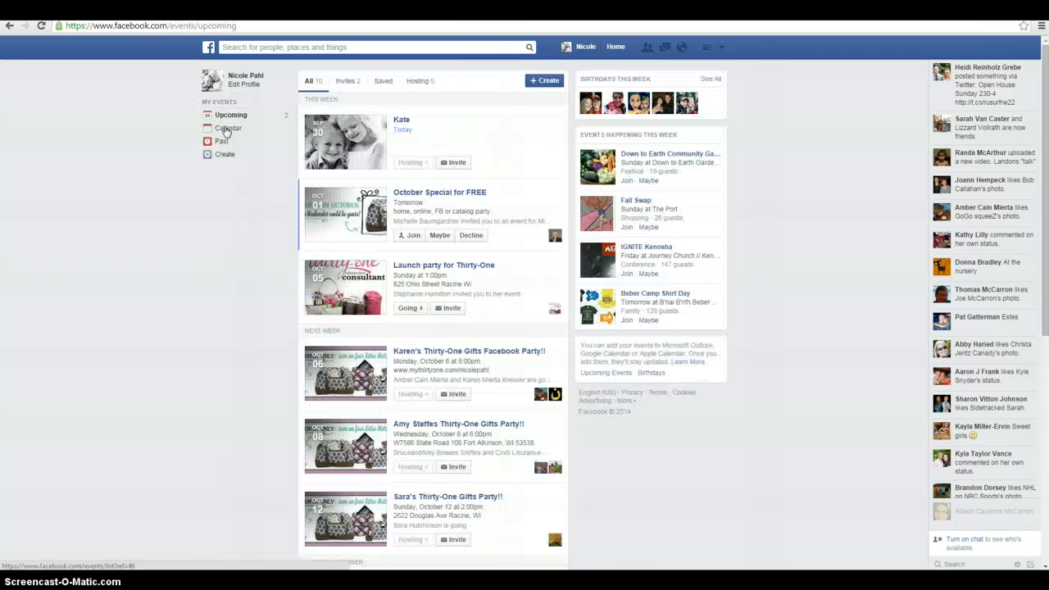
{"action": "left_click", "coordinate": [555, 82]}
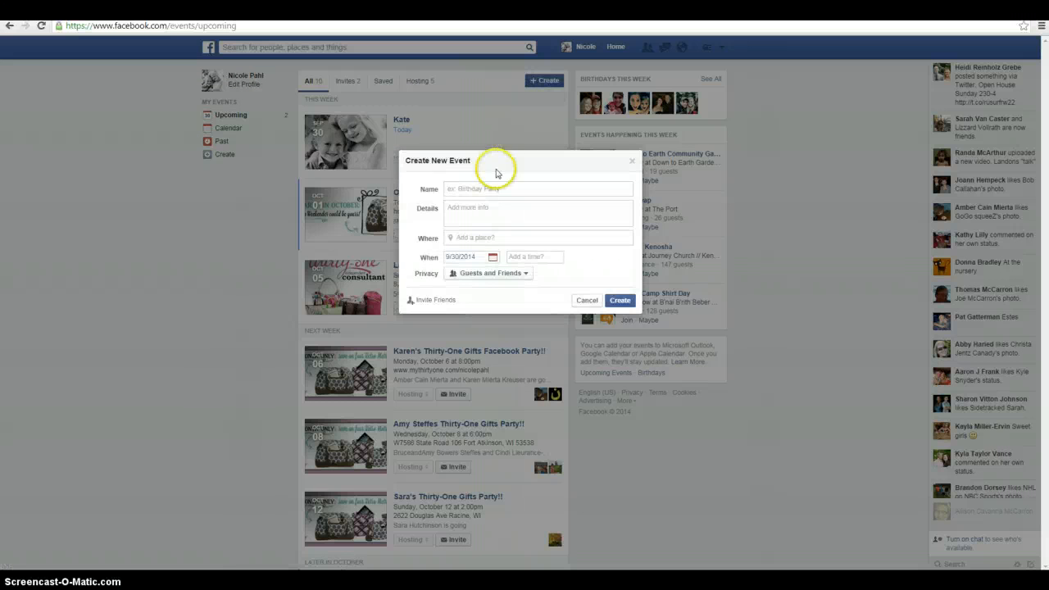
Name the event with the hostess's first name in the possessive, followed by "Thirty One Gifts Facebook party!"
{"action": "type", "text": "Kate"}
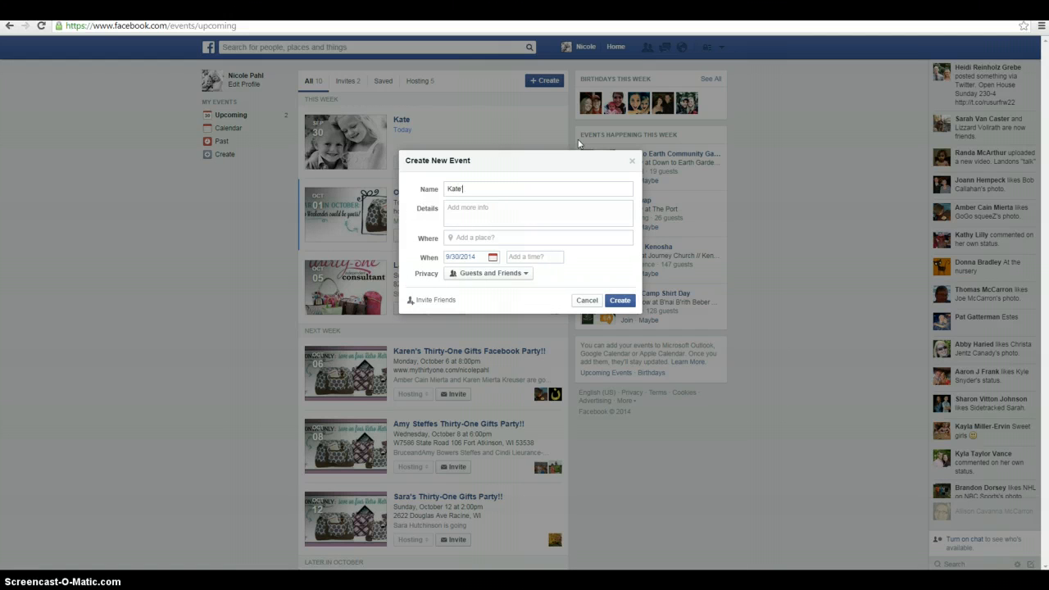
{"action": "type", "text": "'s Thirtyone"}
{"action": "key", "text": "BackSpace"}
{"action": "key", "text": "BackSpace"}
{"action": "key", "text": "BackSpace"}
{"action": "type", "text": "One Gifts Facebook party!"}
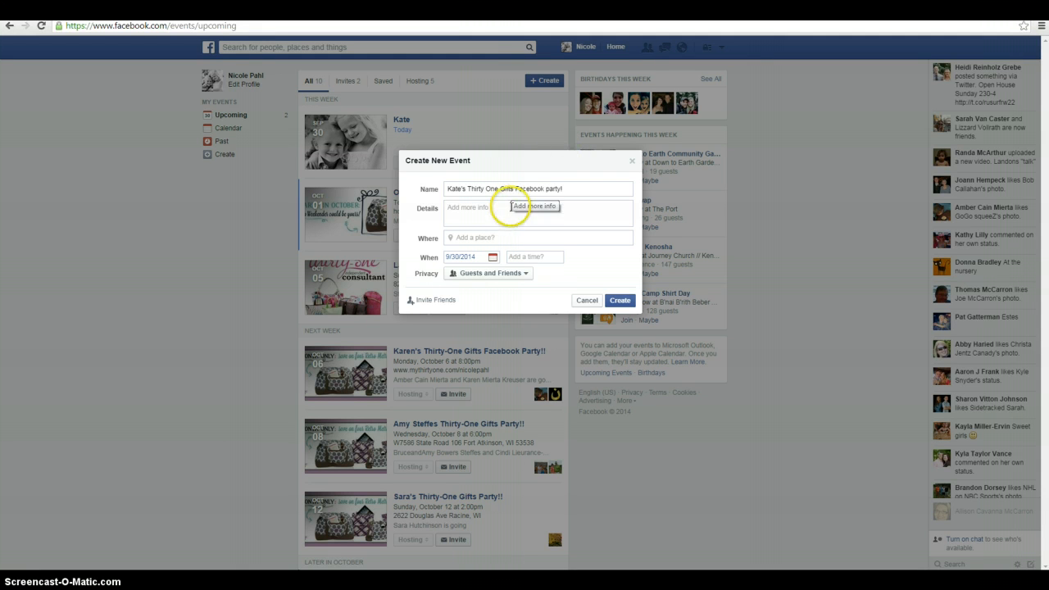
{"action": "left_click", "coordinate": [472, 237]}
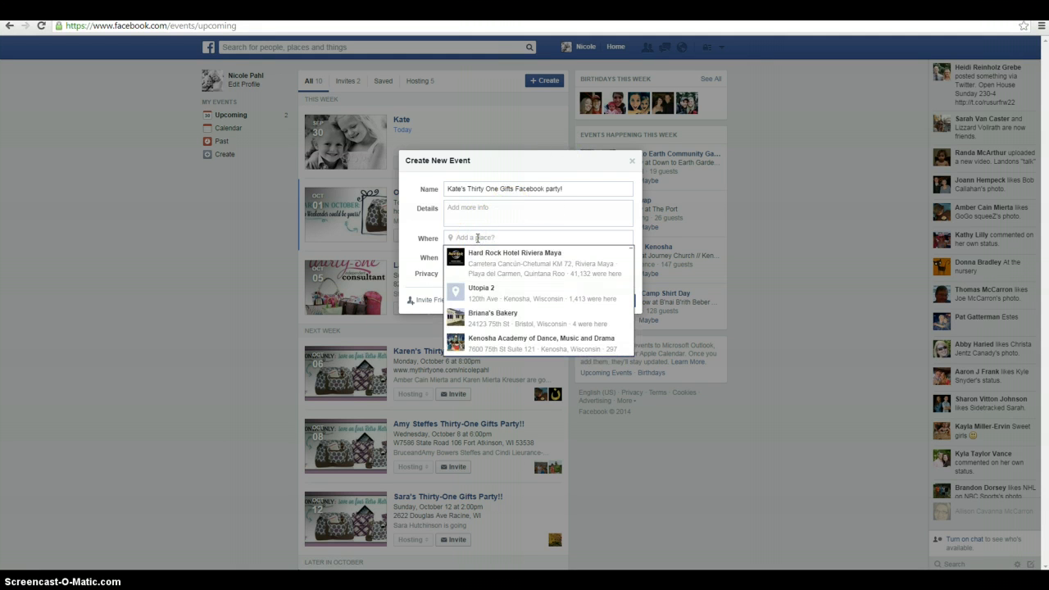
{"action": "type", "text": "www.mythirt"}
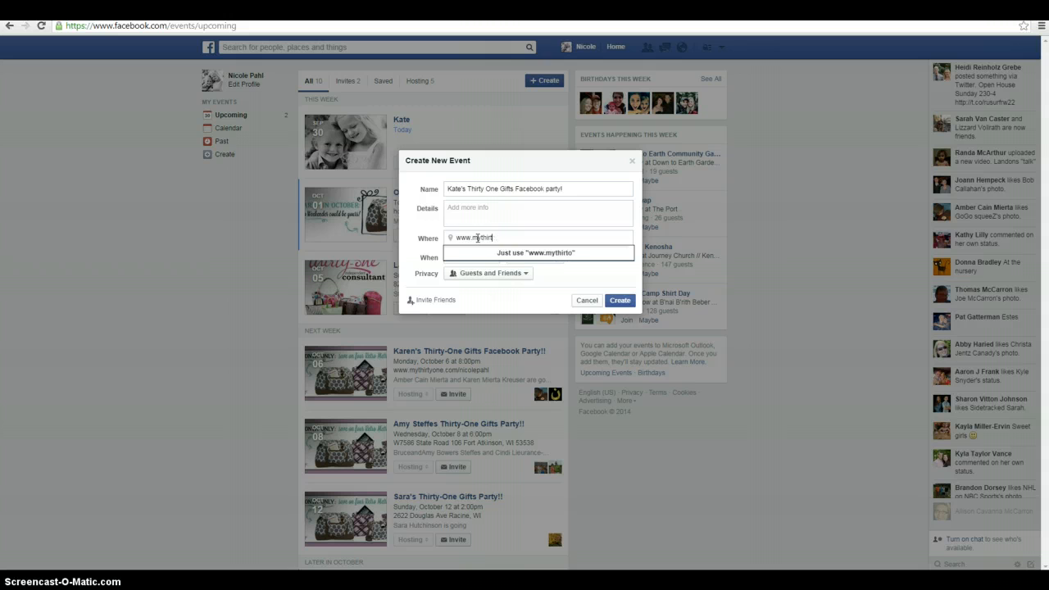
{"action": "type", "text": "yone.com/nico"}
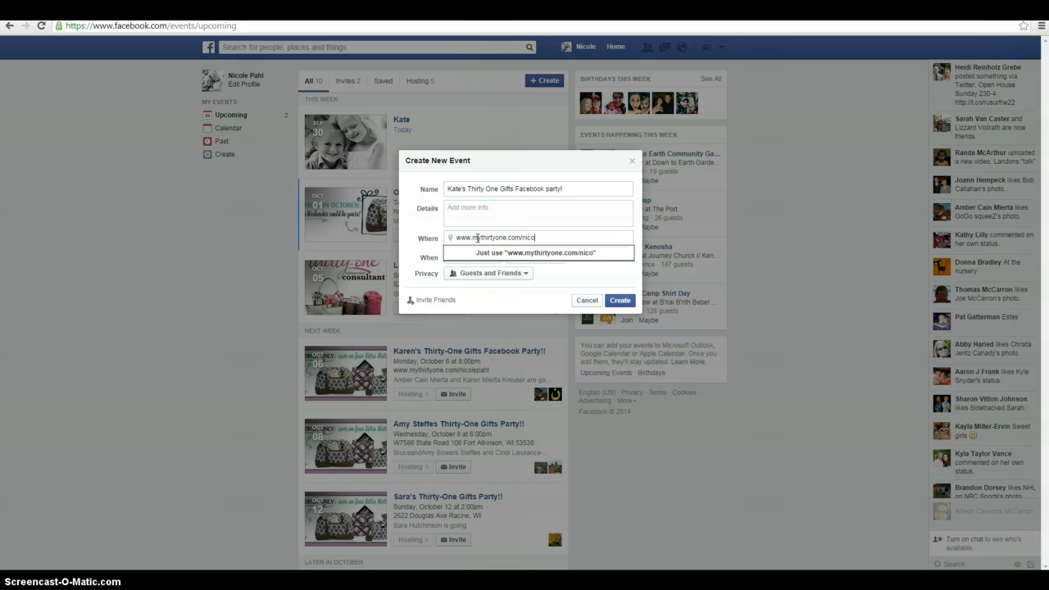
{"action": "type", "text": "lepahl"}
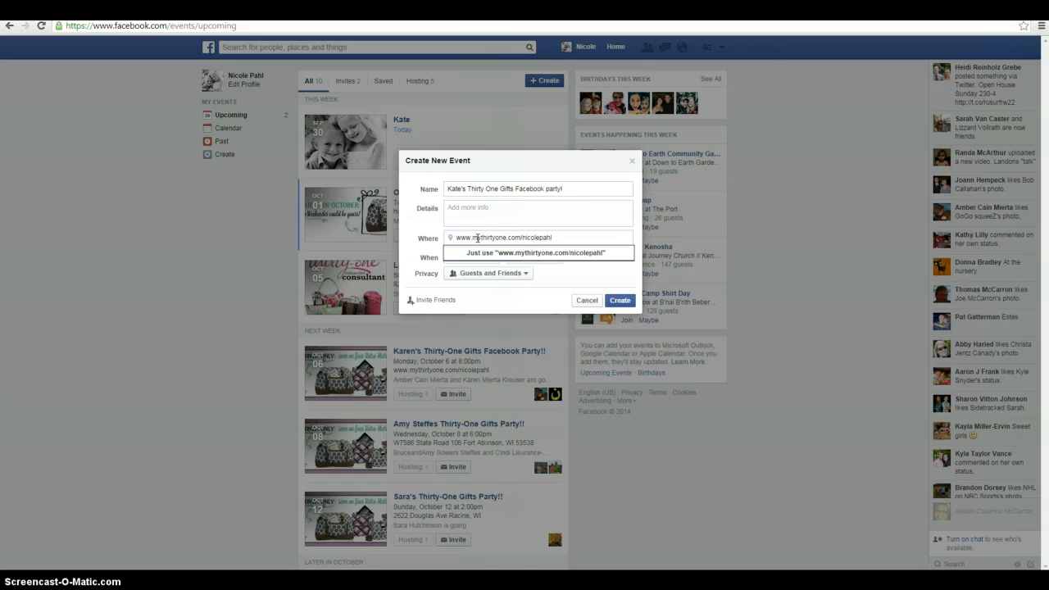
{"action": "left_click", "coordinate": [562, 257]}
Schedule the event for 9/30/2014 at 7:00 pm
{"action": "left_click", "coordinate": [492, 259]}
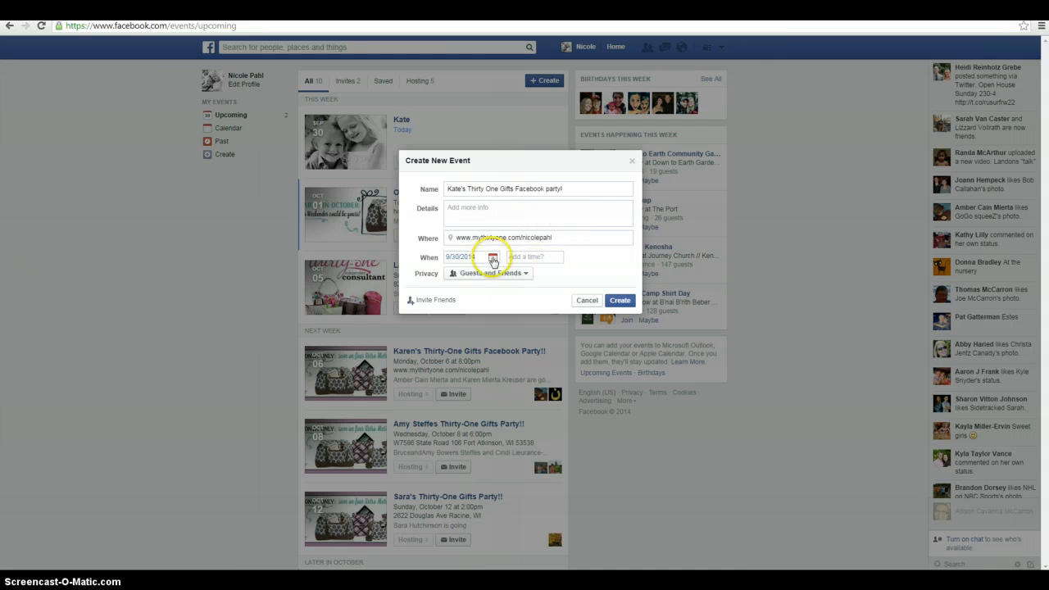
{"action": "left_click", "coordinate": [493, 259]}
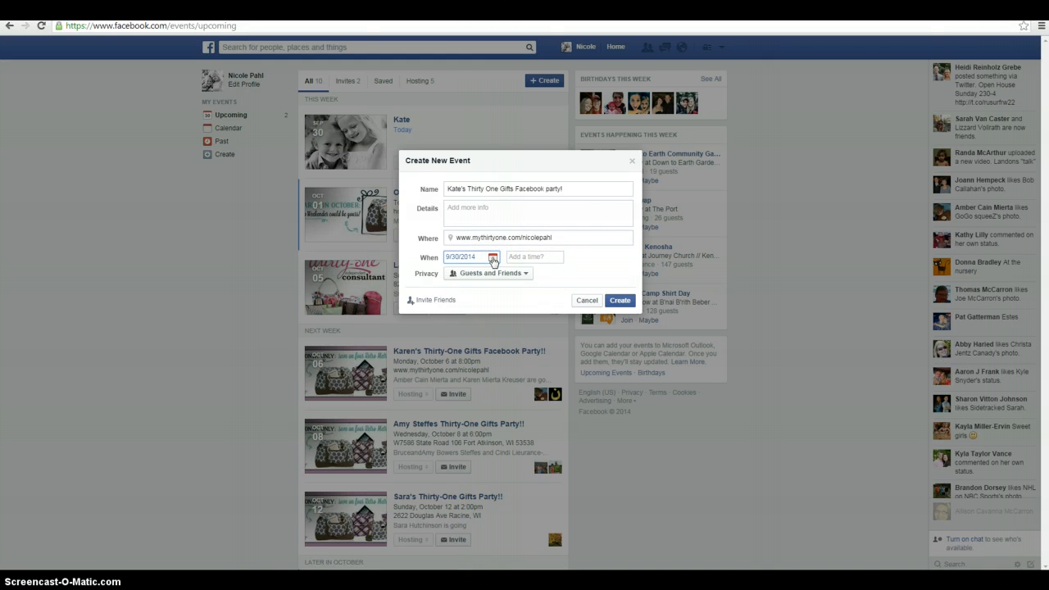
{"action": "left_click", "coordinate": [493, 259]}
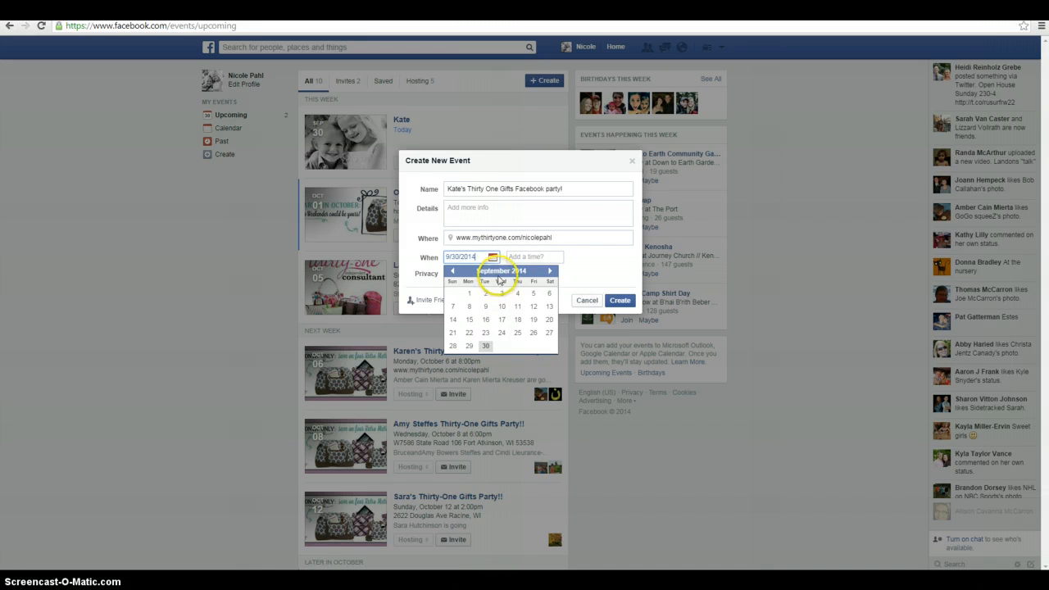
{"action": "left_click", "coordinate": [485, 341]}
{"action": "left_click", "coordinate": [517, 258]}
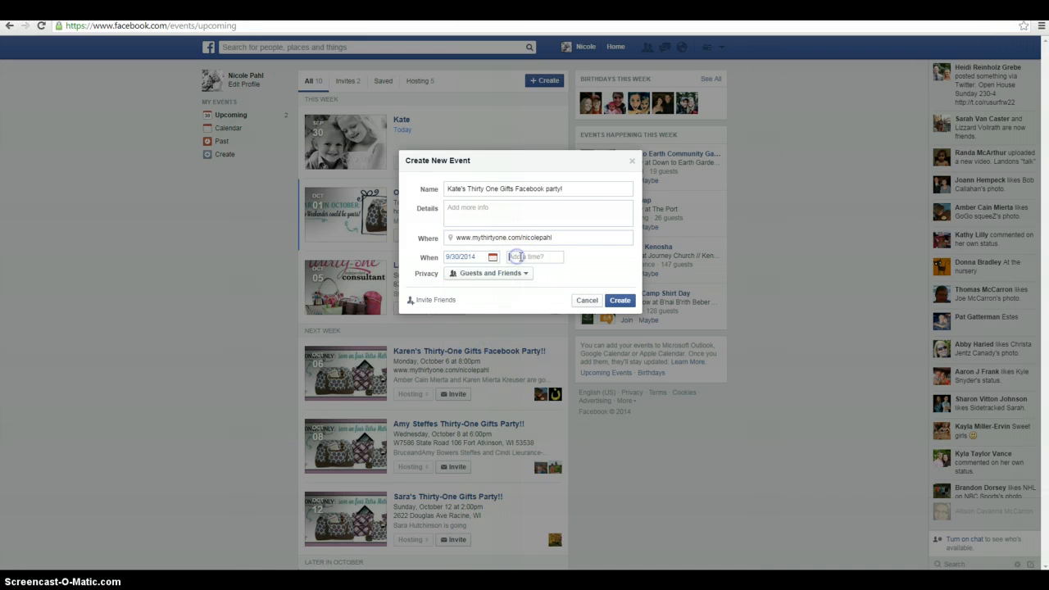
{"action": "type", "text": "7"}
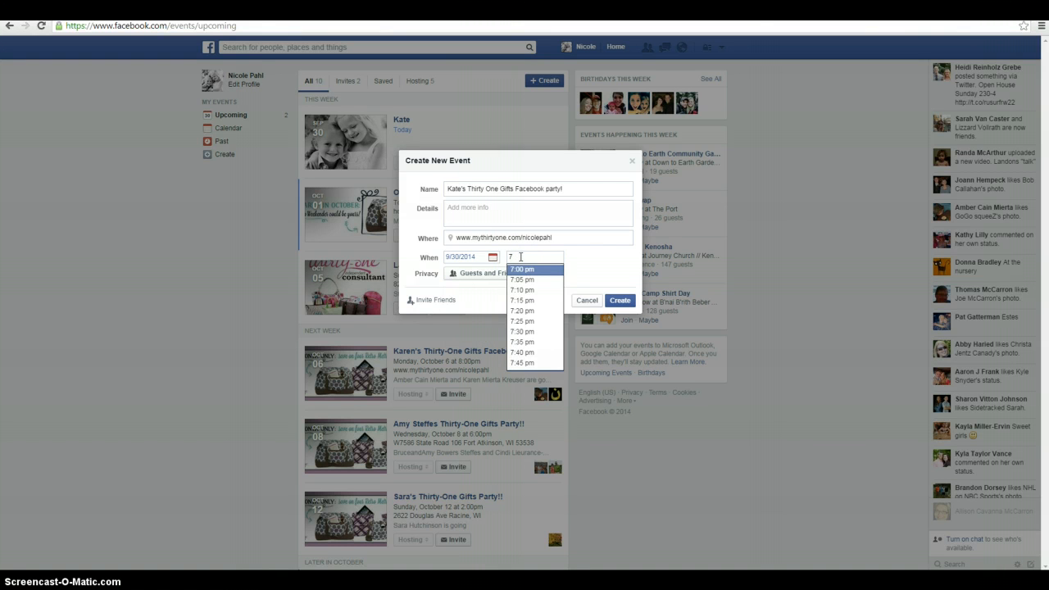
{"action": "left_click", "coordinate": [529, 270]}
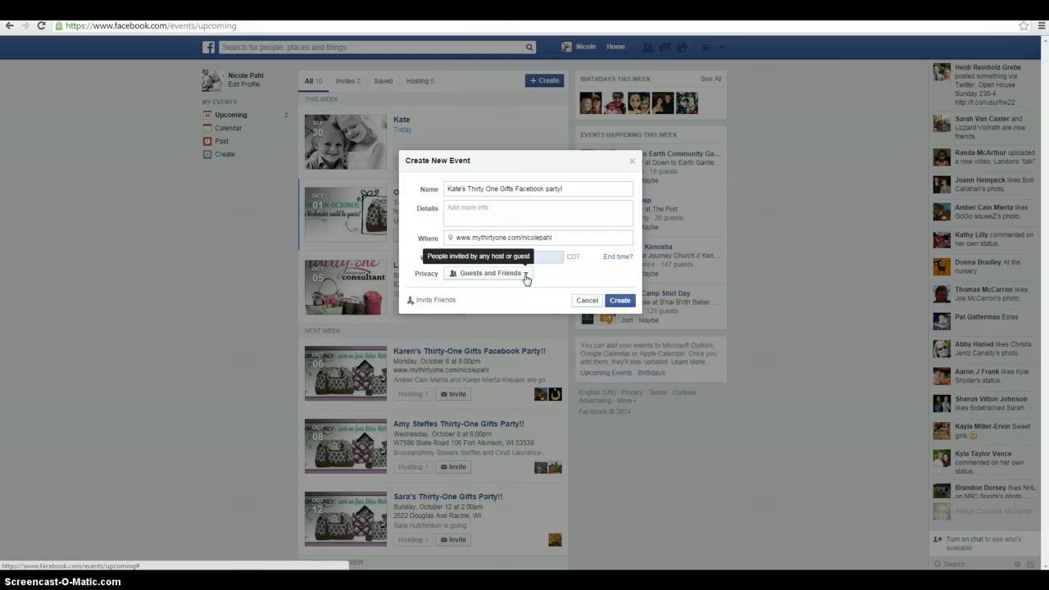
{"action": "left_click", "coordinate": [574, 284]}
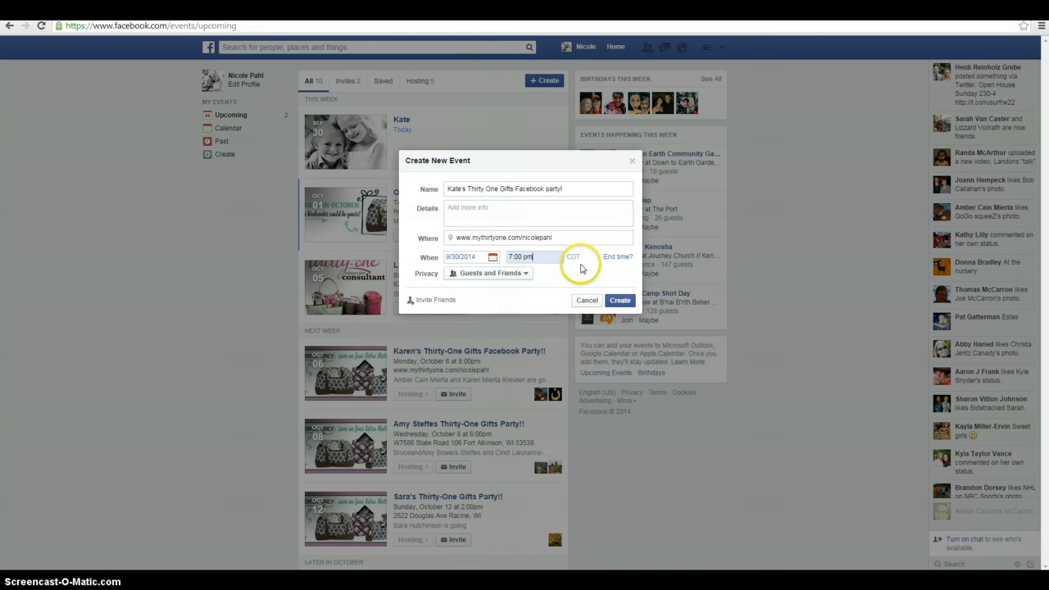
Set the event's privacy to Guests and Friends and create the event
{"action": "left_click", "coordinate": [527, 276]}
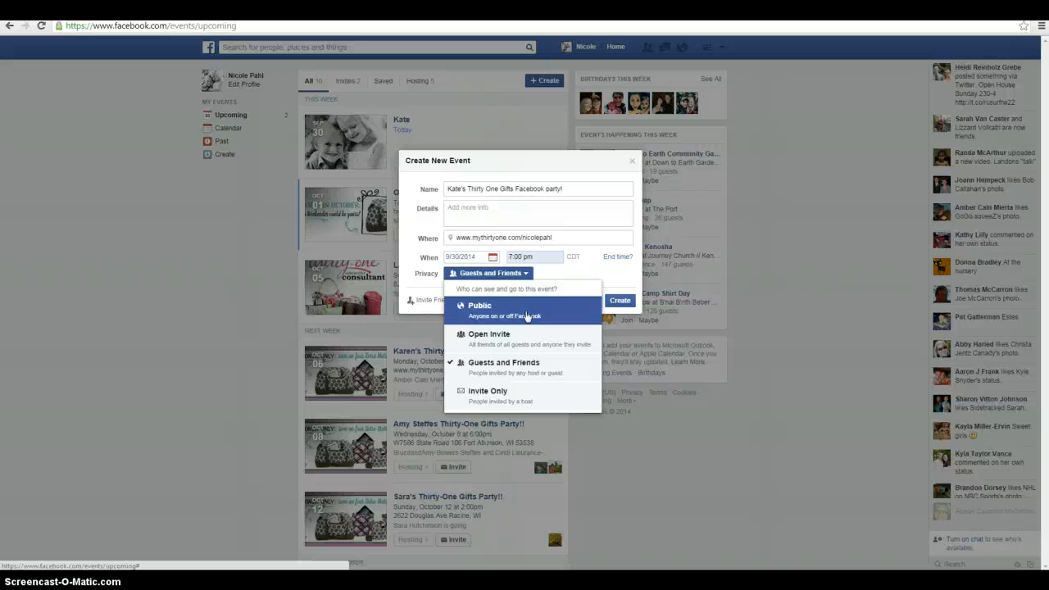
{"action": "left_click", "coordinate": [507, 368]}
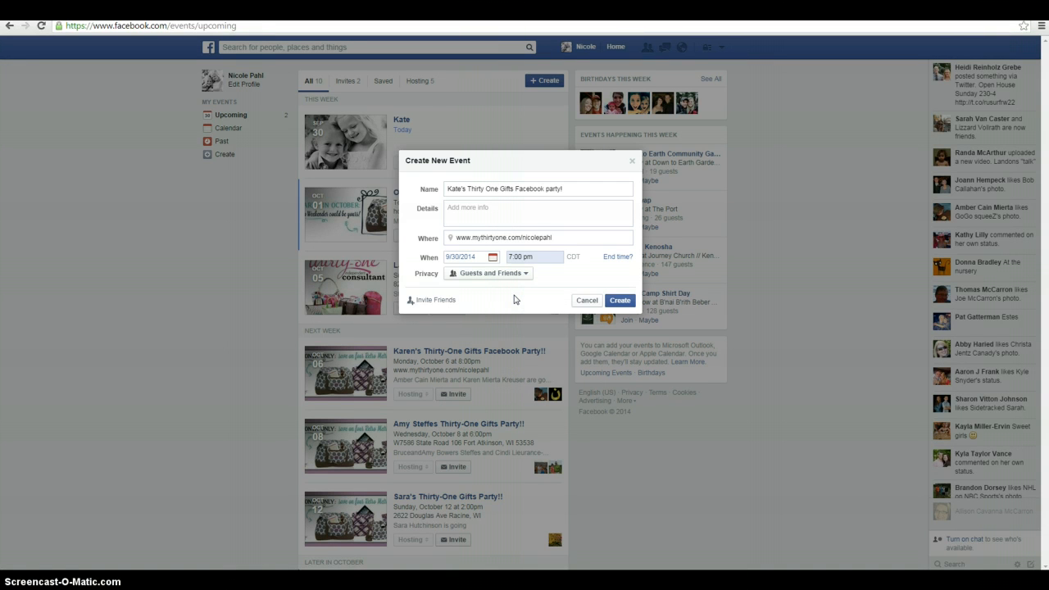
{"action": "left_click", "coordinate": [621, 301]}
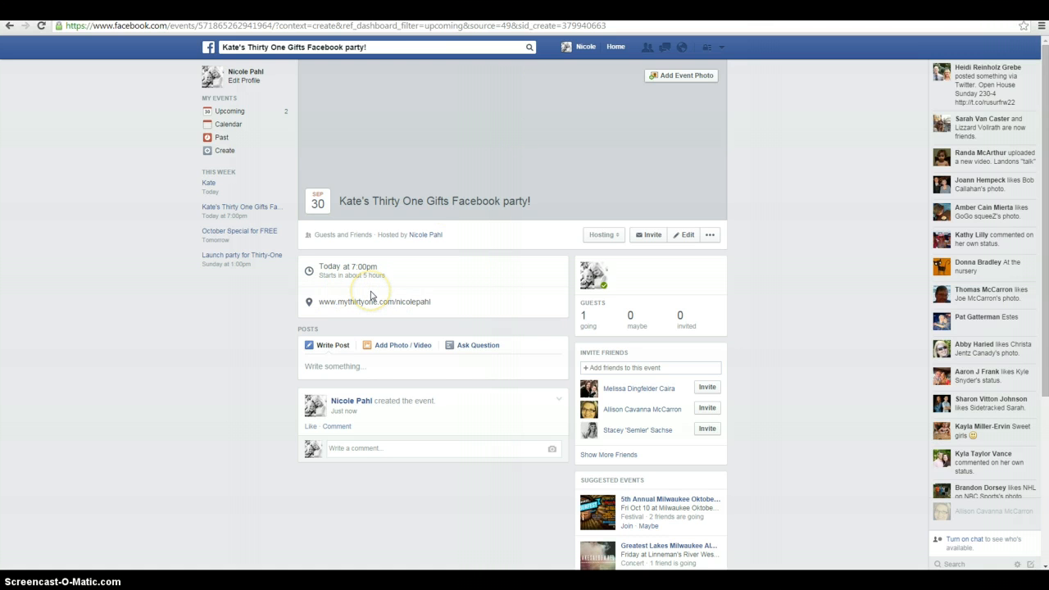
Upload the "This Month Only" Retro Metro banner from the desktop's September > October folder as the event photo and save it
{"action": "left_click", "coordinate": [676, 77]}
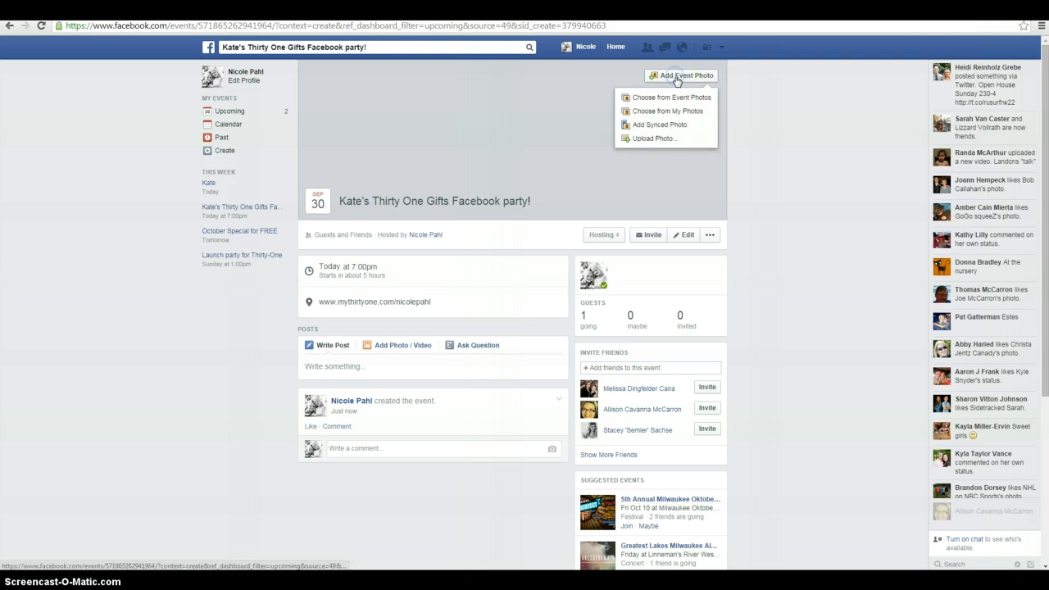
{"action": "left_click", "coordinate": [661, 138]}
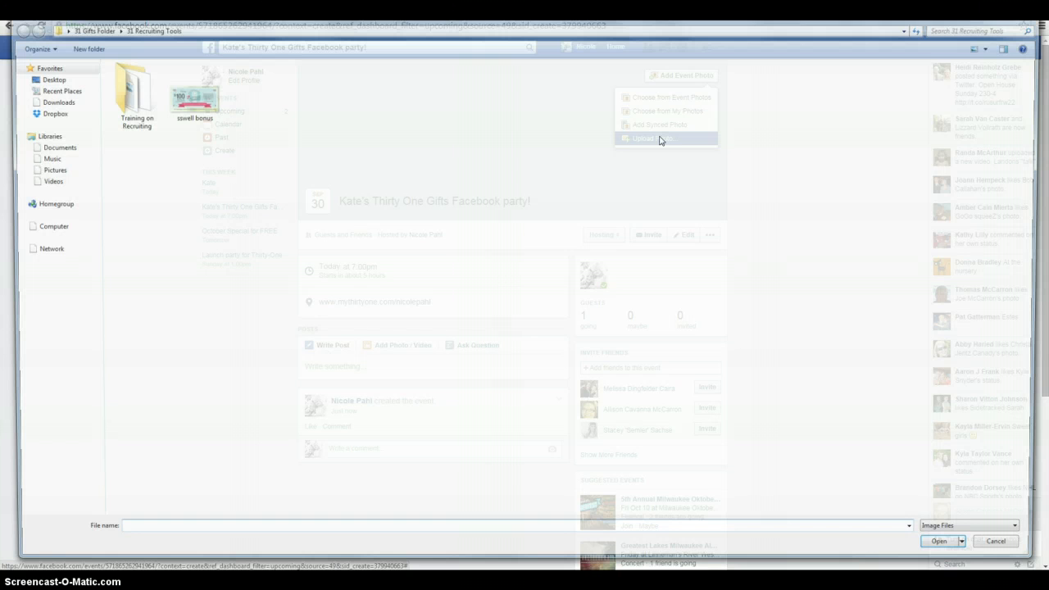
{"action": "left_click", "coordinate": [27, 80]}
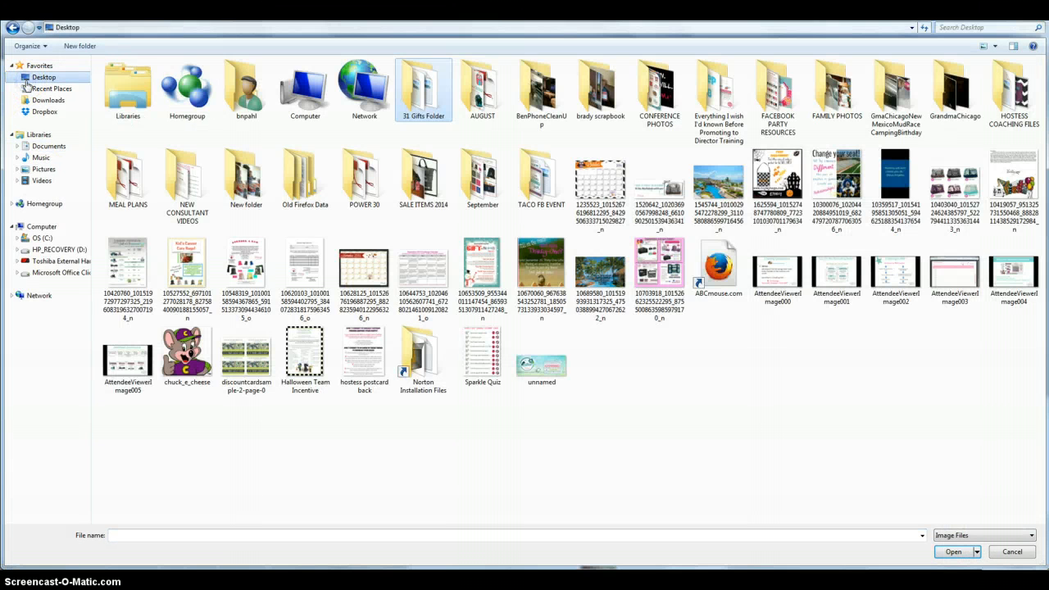
{"action": "double_click", "coordinate": [477, 204]}
{"action": "double_click", "coordinate": [287, 147]}
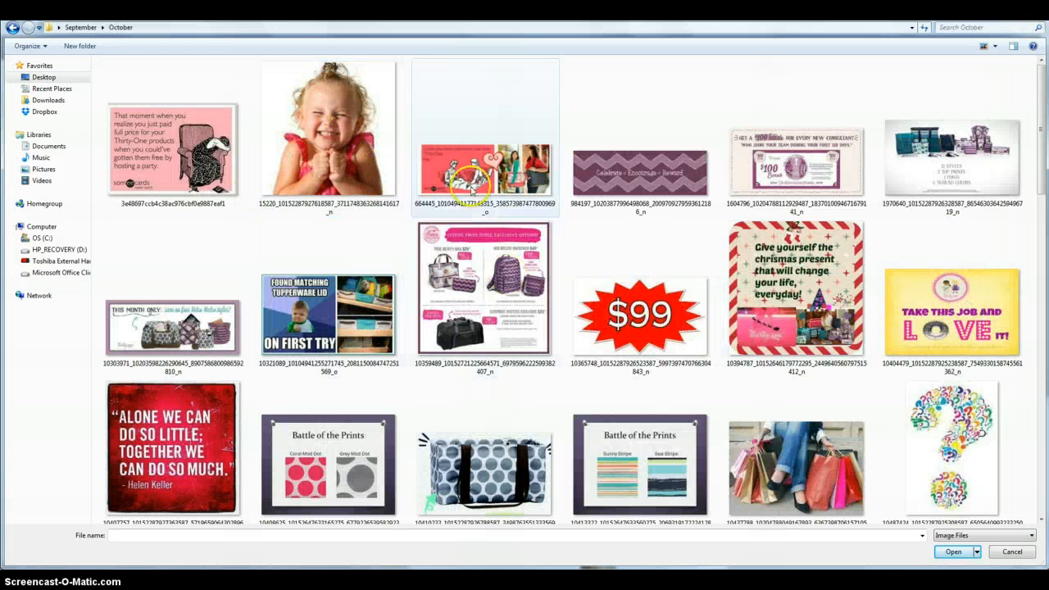
{"action": "left_click", "coordinate": [192, 310]}
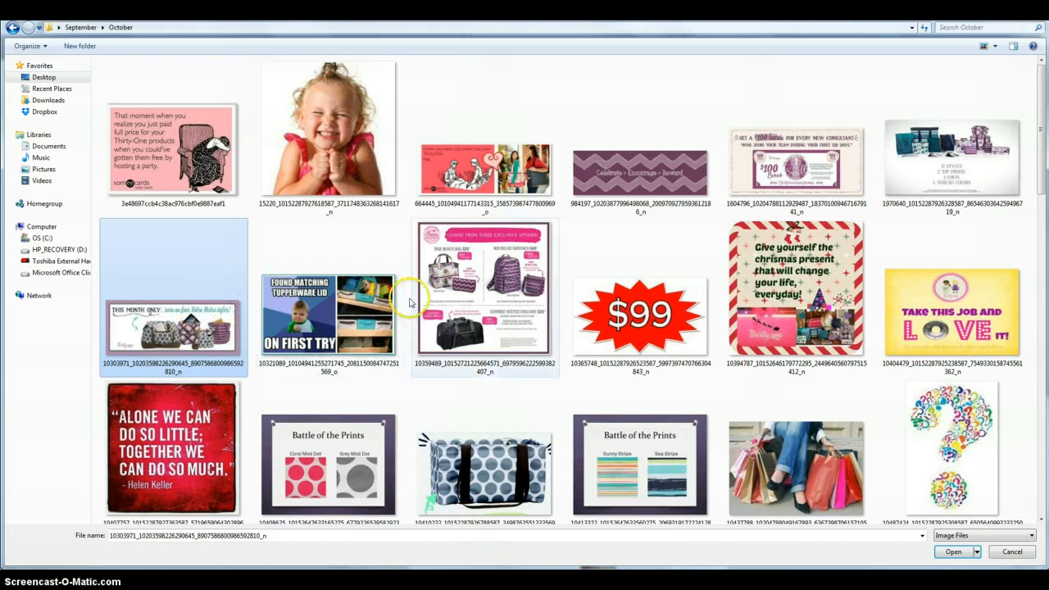
{"action": "left_click", "coordinate": [956, 551]}
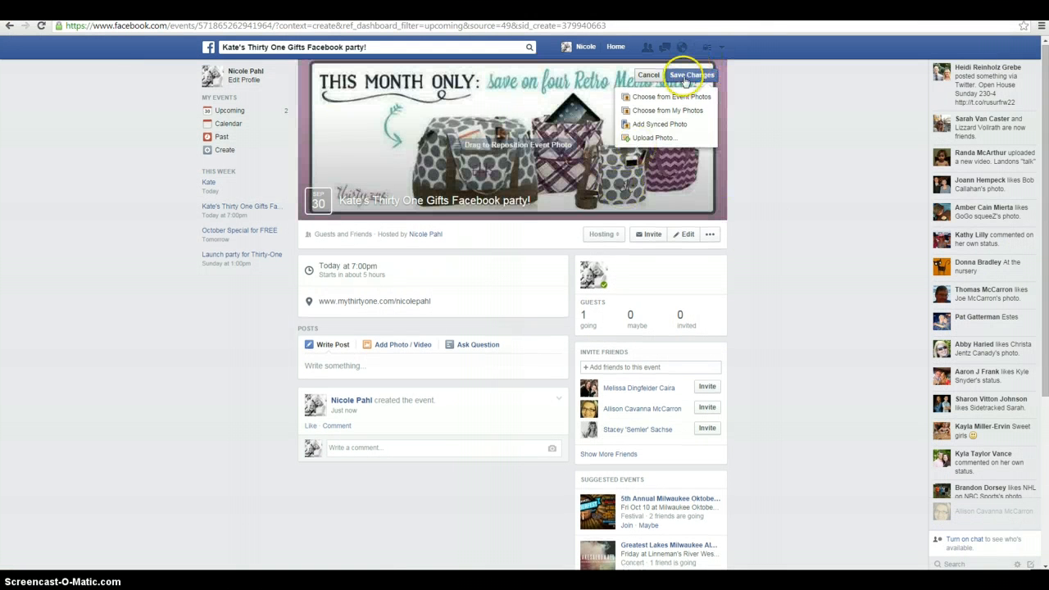
{"action": "left_click", "coordinate": [686, 78]}
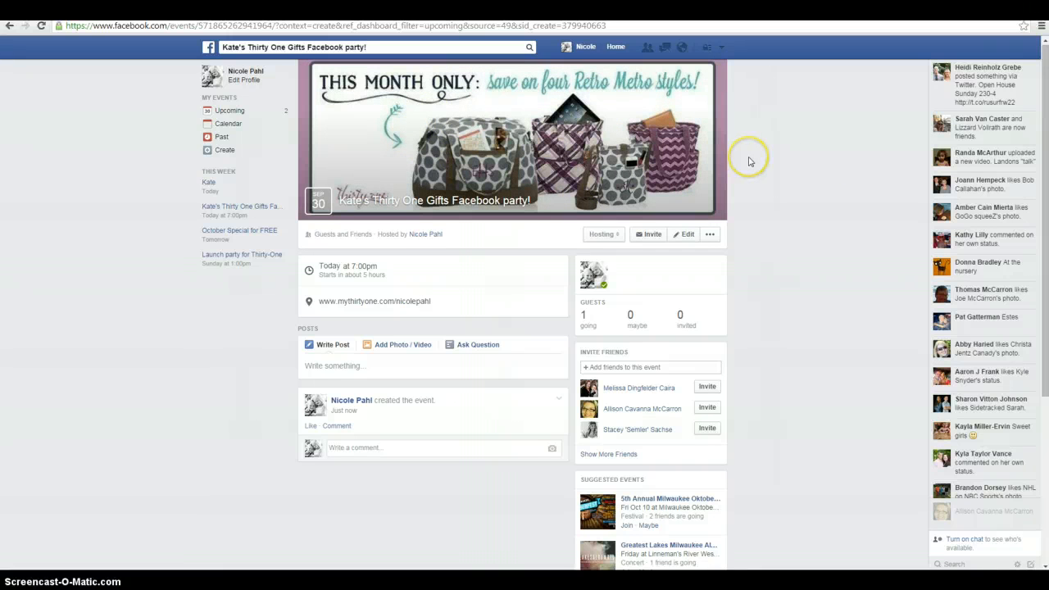
Copy the description text from the existing October 6 Facebook party and paste it into the new event's details
{"action": "scroll", "coordinate": [749, 162], "scroll_direction": "down", "scroll_amount": 1}
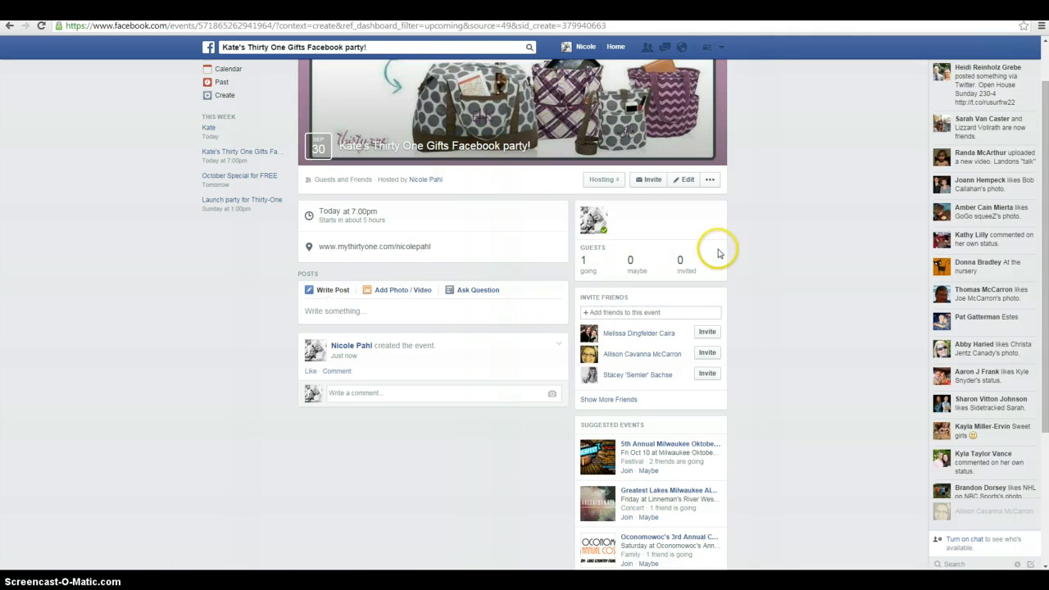
{"action": "scroll", "coordinate": [692, 215], "scroll_direction": "up", "scroll_amount": 1}
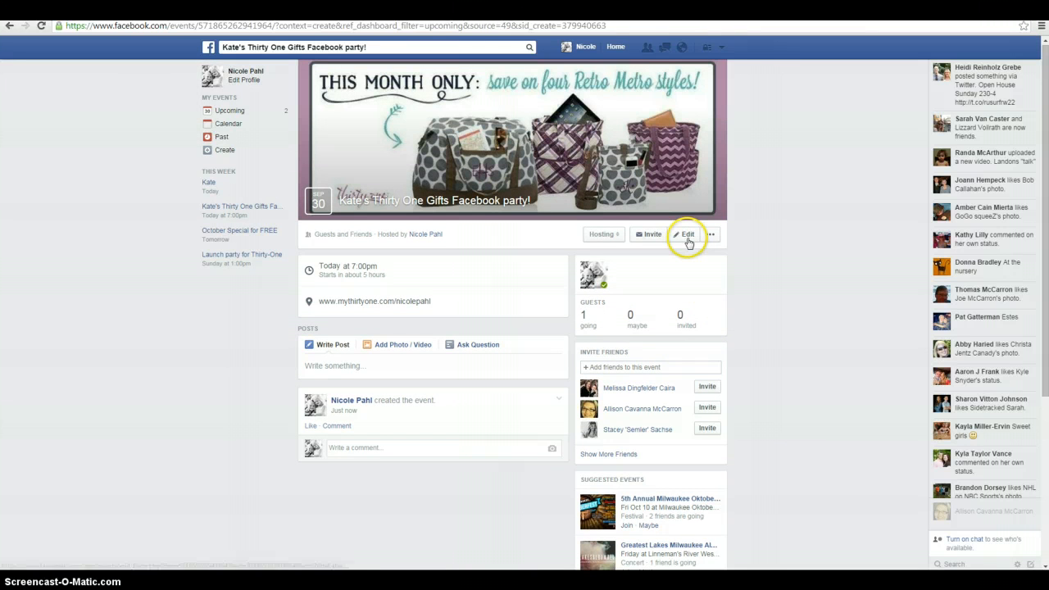
{"action": "left_click", "coordinate": [689, 238]}
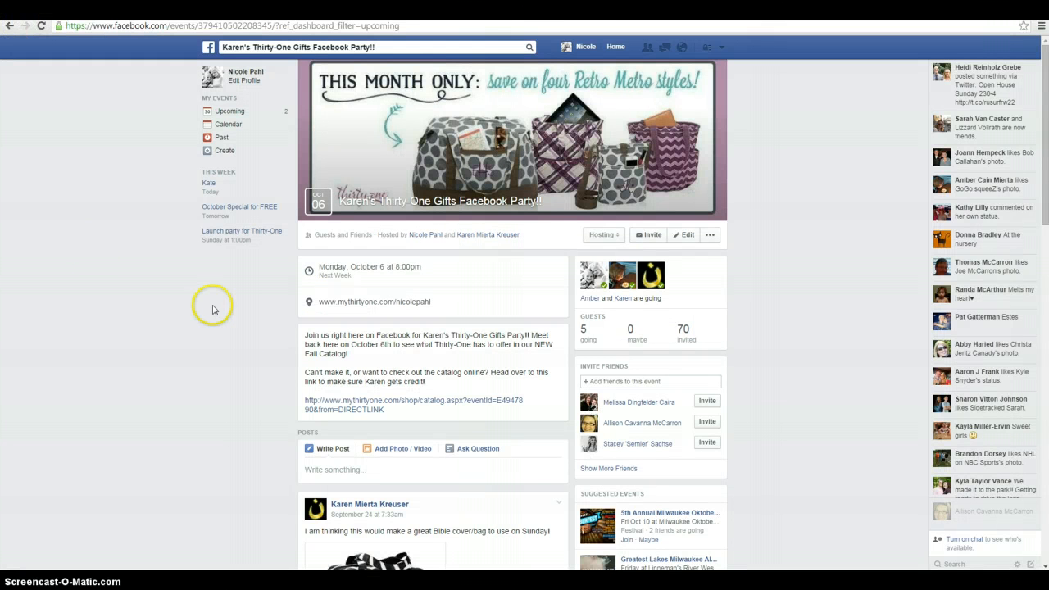
{"action": "left_click_drag", "start_coordinate": [304, 335], "coordinate": [432, 379]}
{"action": "right_click", "coordinate": [395, 361]}
{"action": "left_click", "coordinate": [399, 368]}
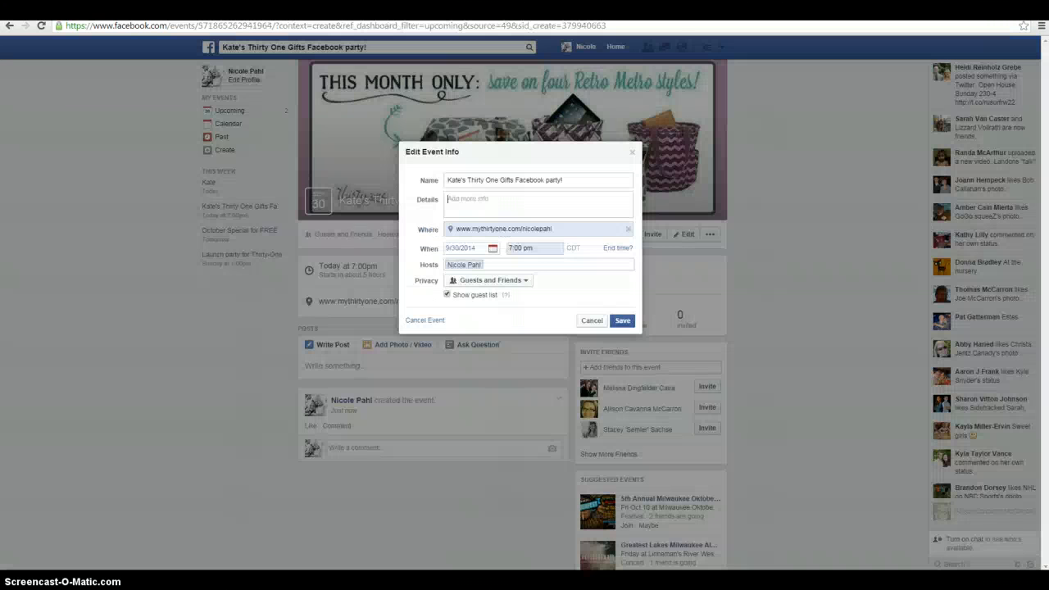
{"action": "right_click", "coordinate": [471, 199]}
{"action": "left_click", "coordinate": [496, 262]}
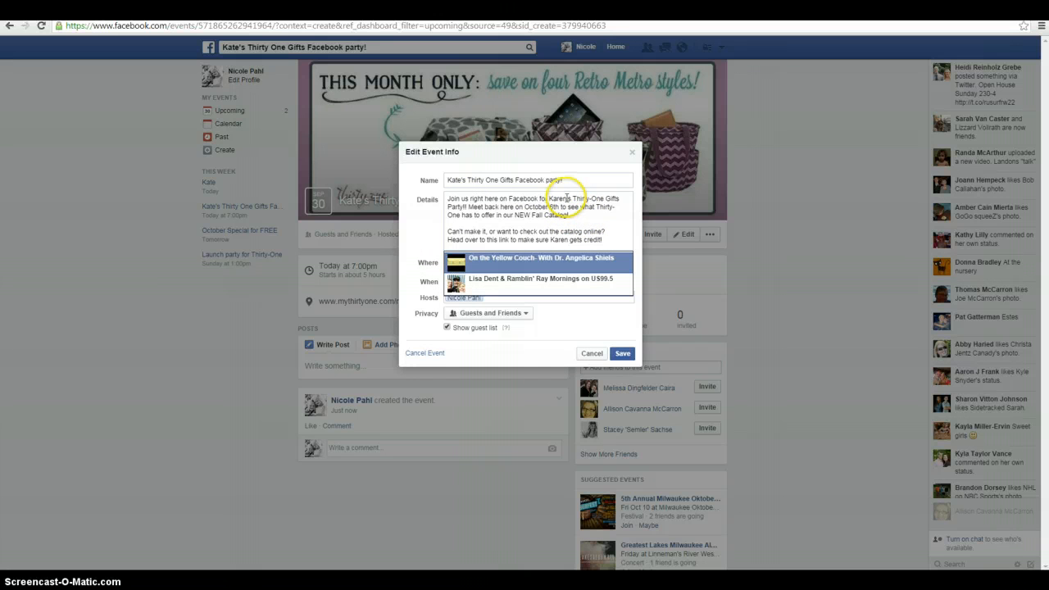
Replace the previous hostess's name with the new hostess's first name in both places in the event details
{"action": "left_click", "coordinate": [562, 198]}
{"action": "type", "text": "Kate"}
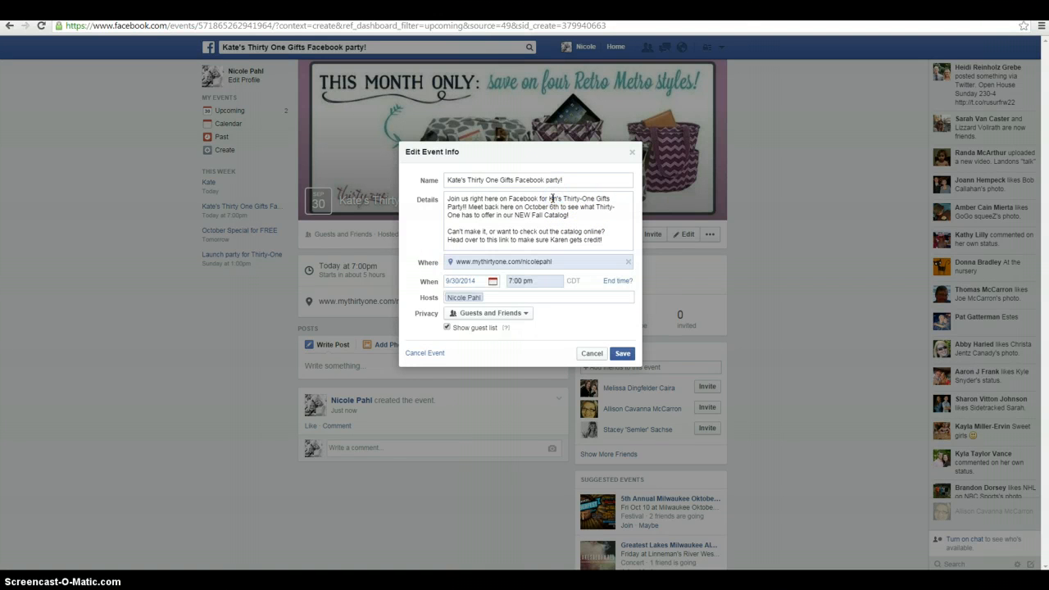
{"action": "left_click", "coordinate": [583, 207]}
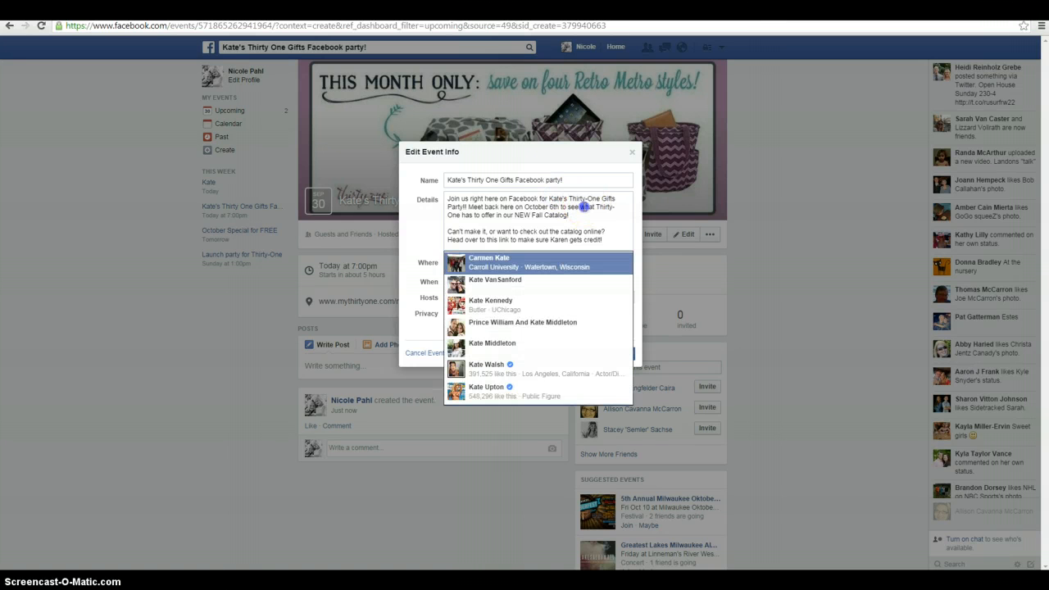
{"action": "double_click", "coordinate": [558, 240]}
{"action": "type", "text": "Kate"}
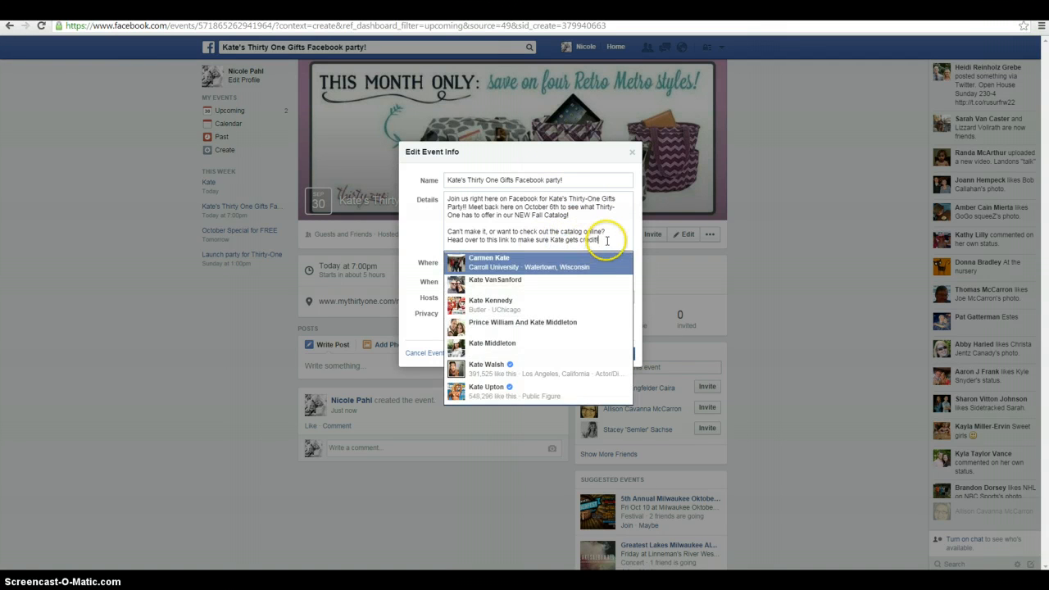
Add a placeholder line in parentheses at the end of the event details: INCLUDE the direct shopping link for the hostess's party
{"action": "key", "text": "Return"}
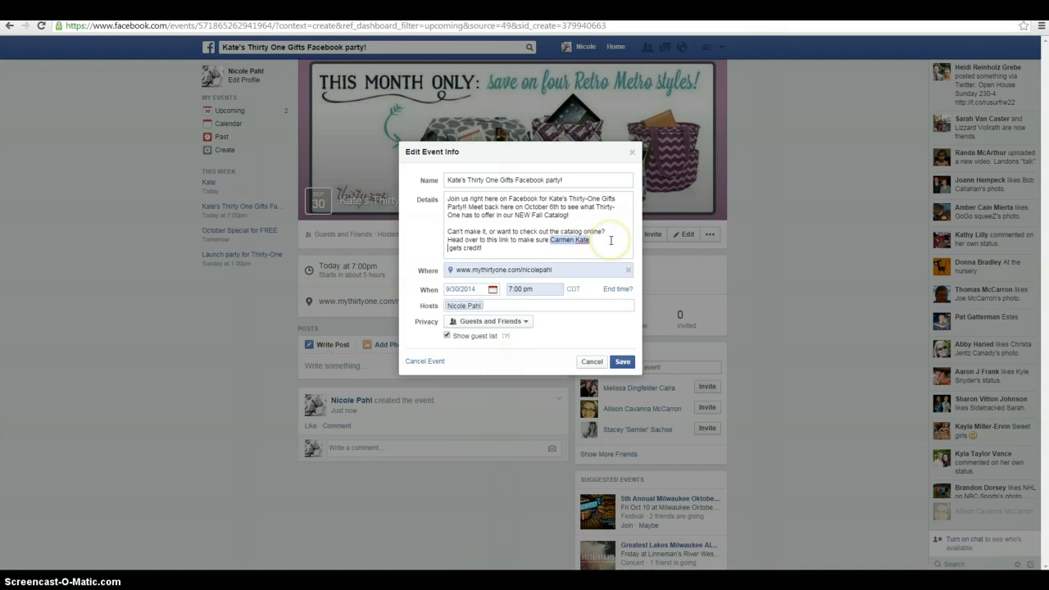
{"action": "key", "text": "Return"}
{"action": "key", "text": "Return"}
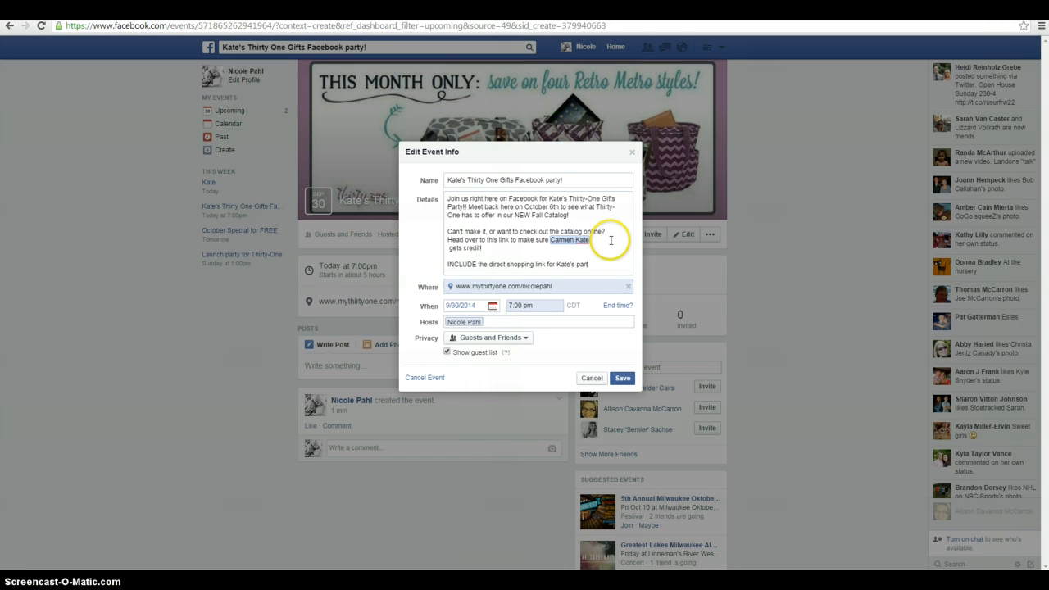
{"action": "type", "text": ")"}
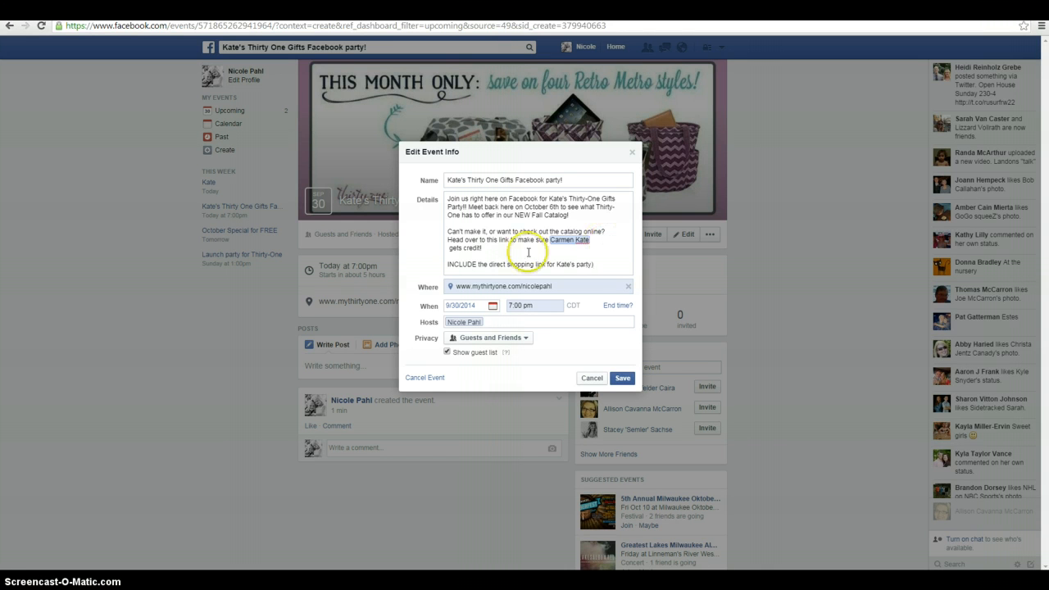
{"action": "left_click", "coordinate": [449, 264]}
{"action": "type", "text": "("}
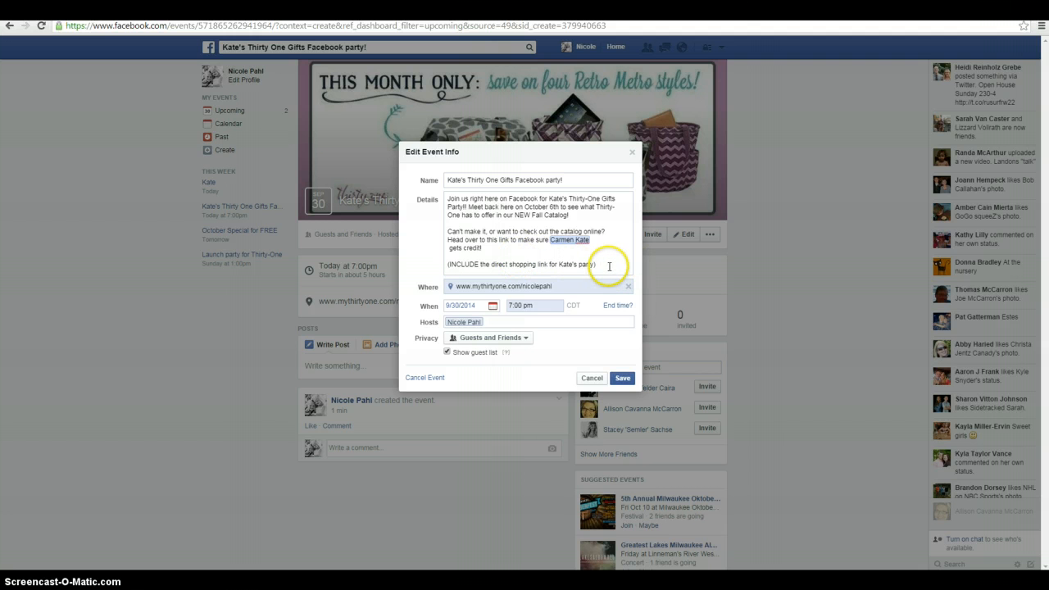
Add the hostess as a second host of the event
{"action": "left_click", "coordinate": [512, 320]}
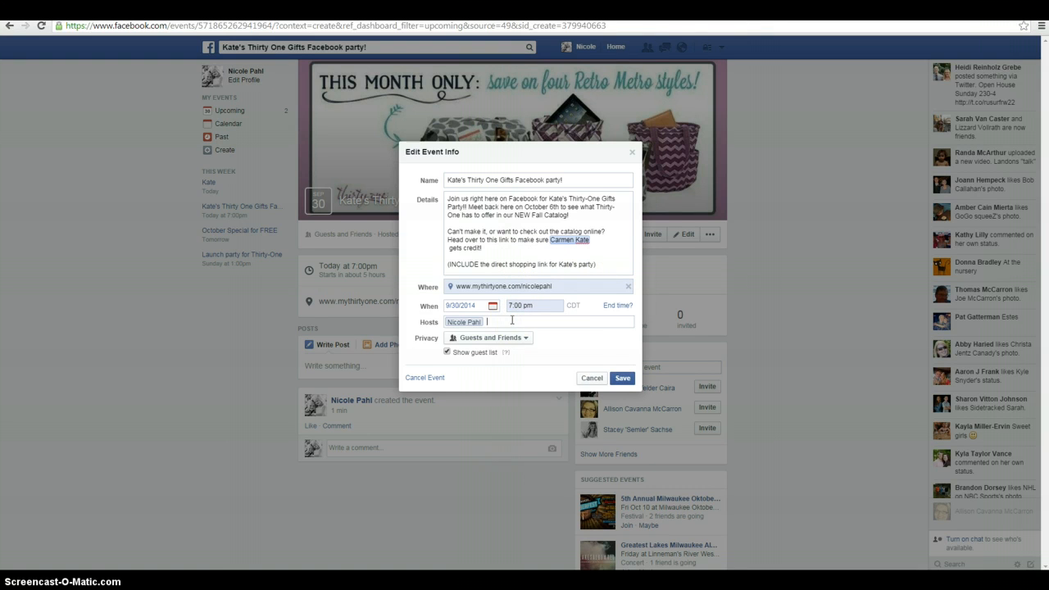
{"action": "type", "text": "Katelyn"}
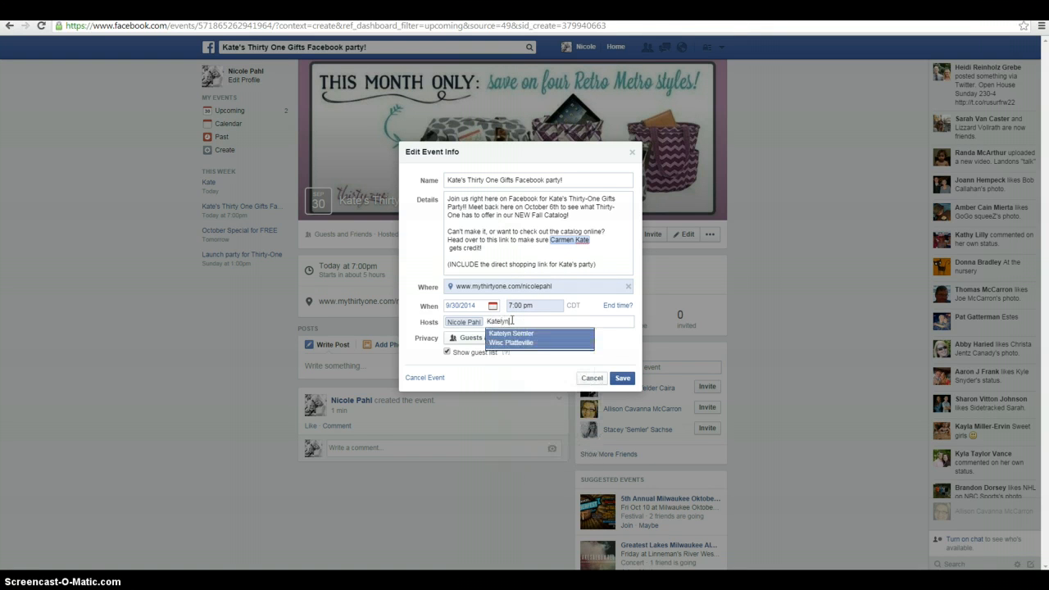
{"action": "left_click", "coordinate": [512, 338]}
{"action": "left_click", "coordinate": [512, 335]}
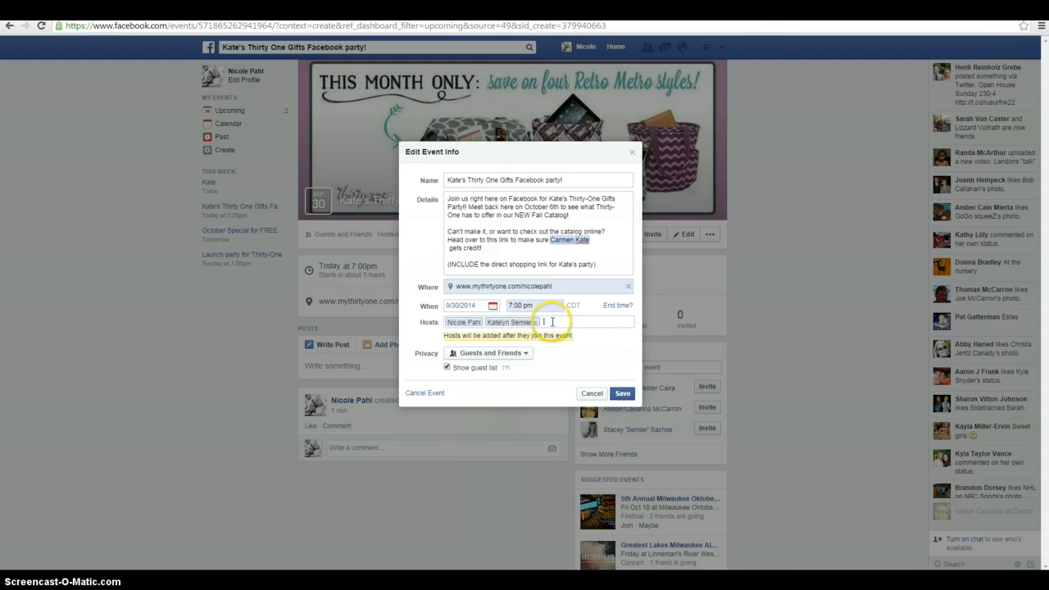
{"action": "left_click", "coordinate": [602, 323]}
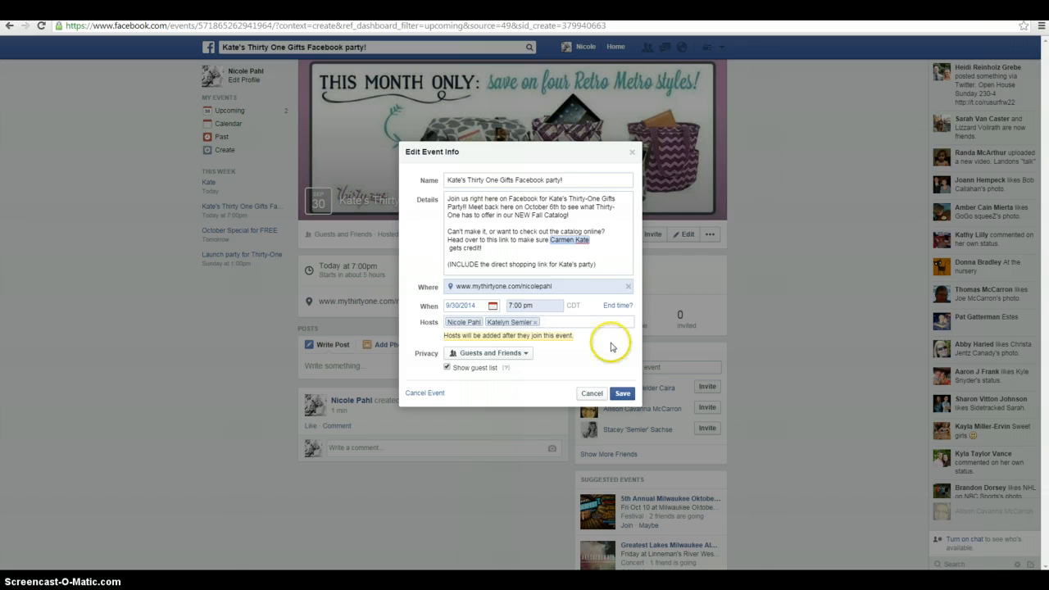
Replace the mistaken friend tag in the details with the hostess's plain first name and save the event info
{"action": "left_click", "coordinate": [587, 242]}
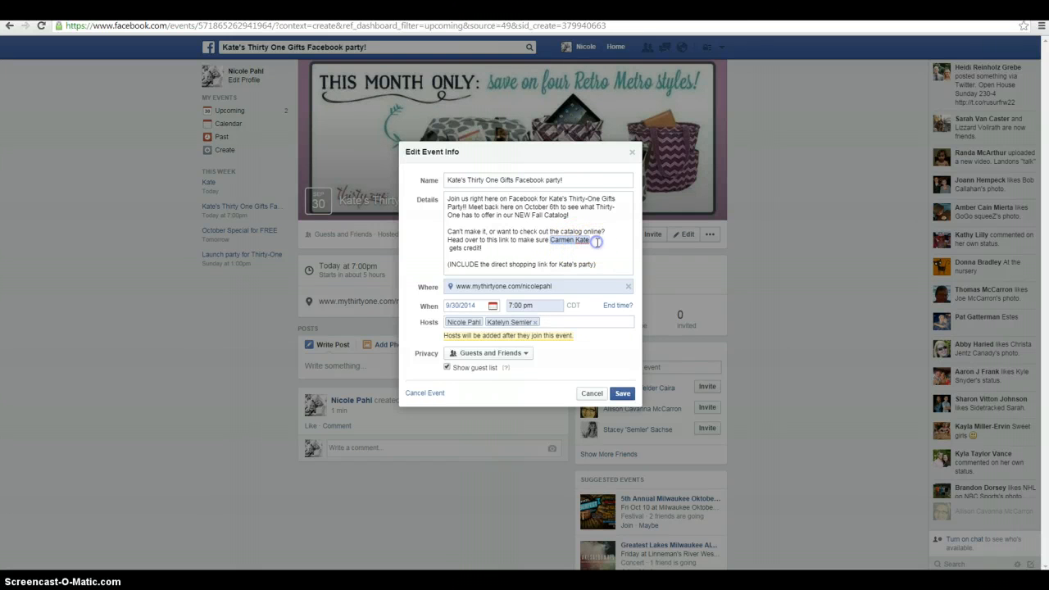
{"action": "key", "text": "BackSpace"}
{"action": "key", "text": "BackSpace"}
{"action": "type", "text": "Kate"}
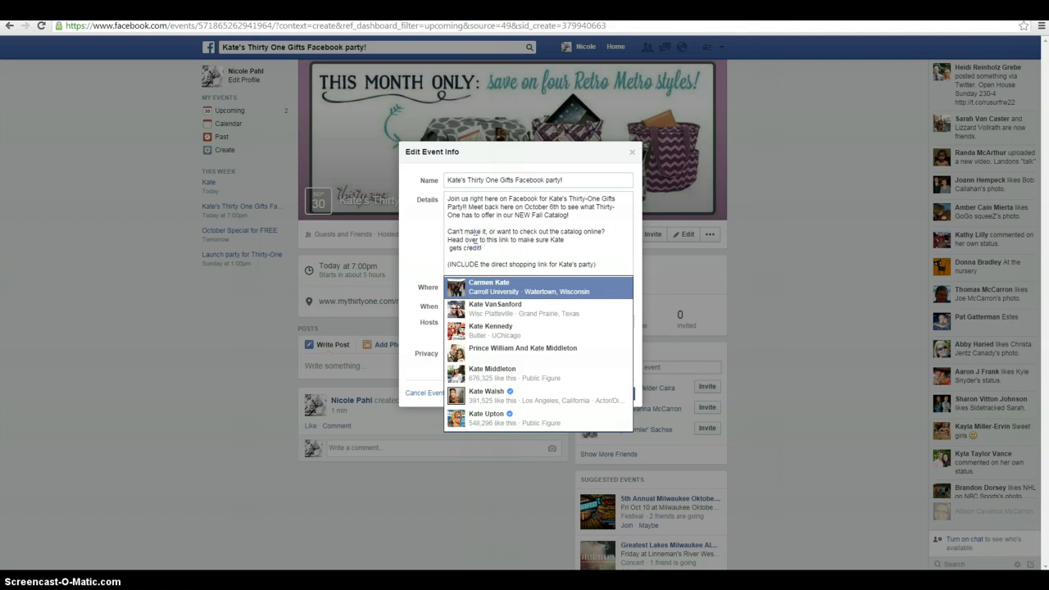
{"action": "left_click", "coordinate": [475, 240]}
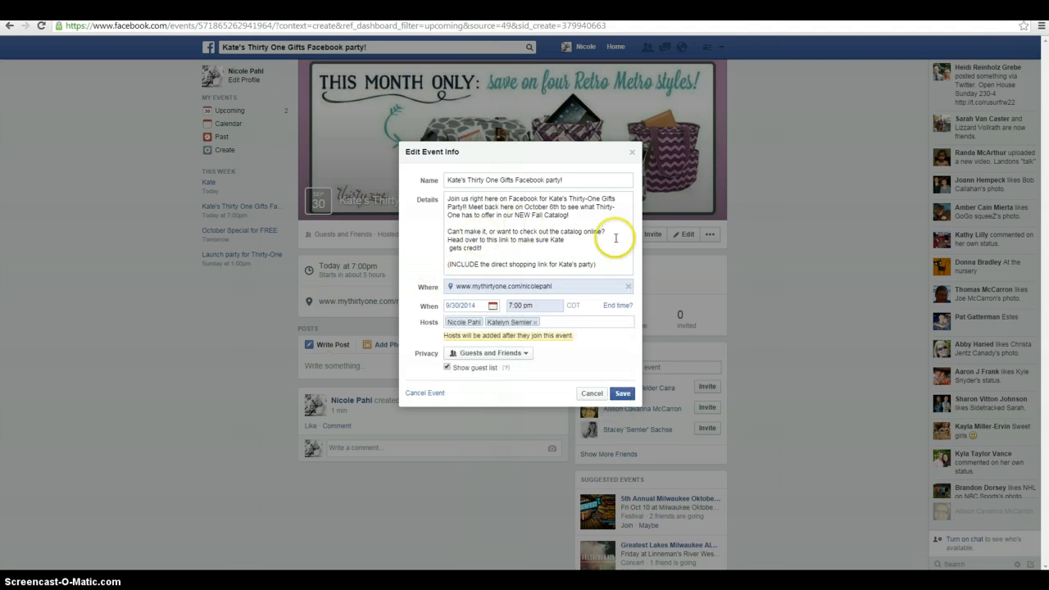
{"action": "left_click", "coordinate": [623, 393]}
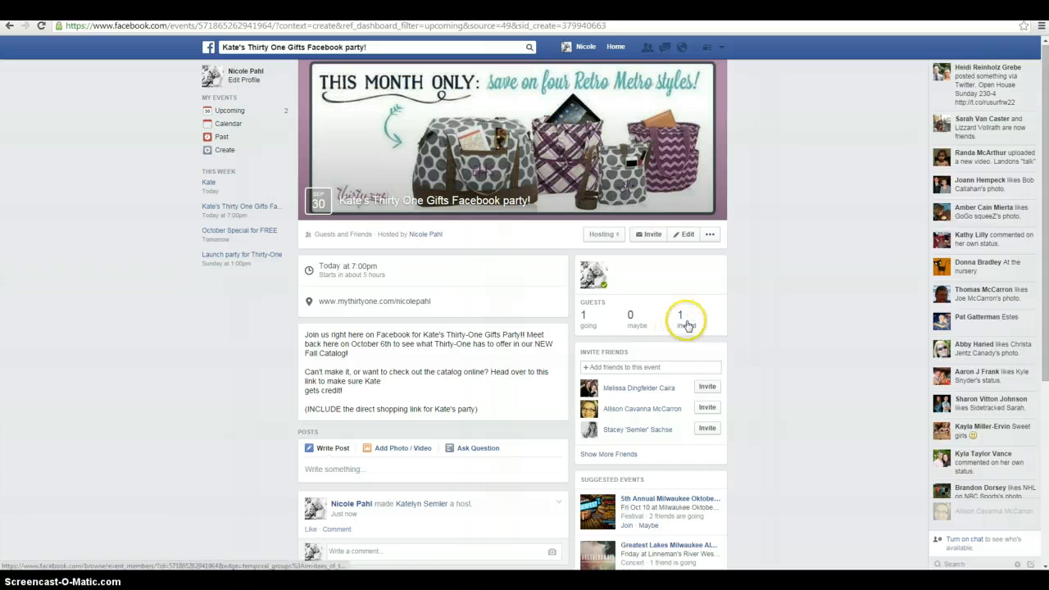
Check the new event's invited guest list and review the October Special post in the earlier party event
{"action": "left_click", "coordinate": [684, 322]}
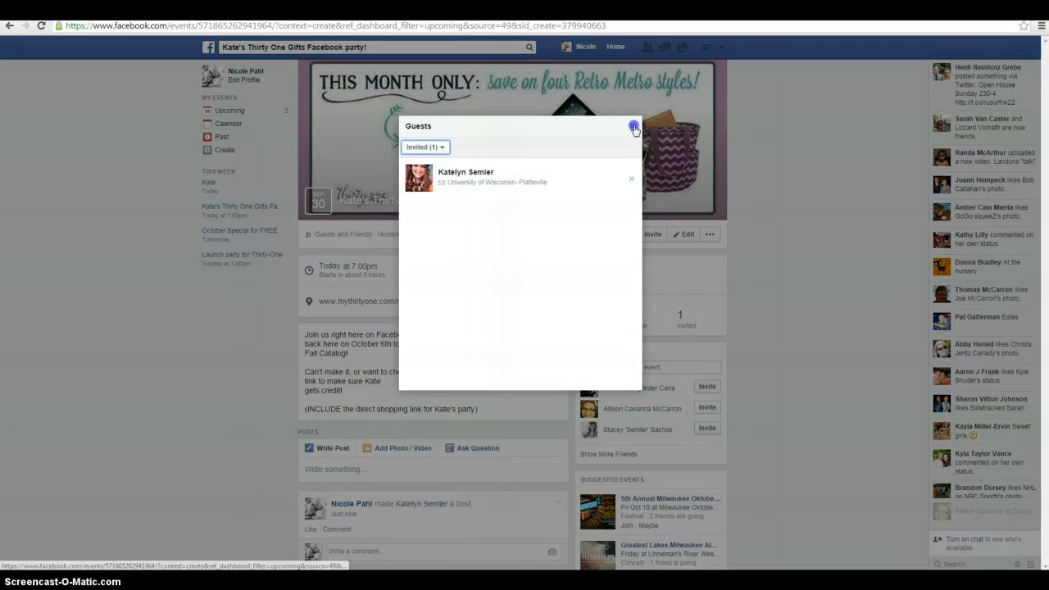
{"action": "left_click", "coordinate": [632, 127]}
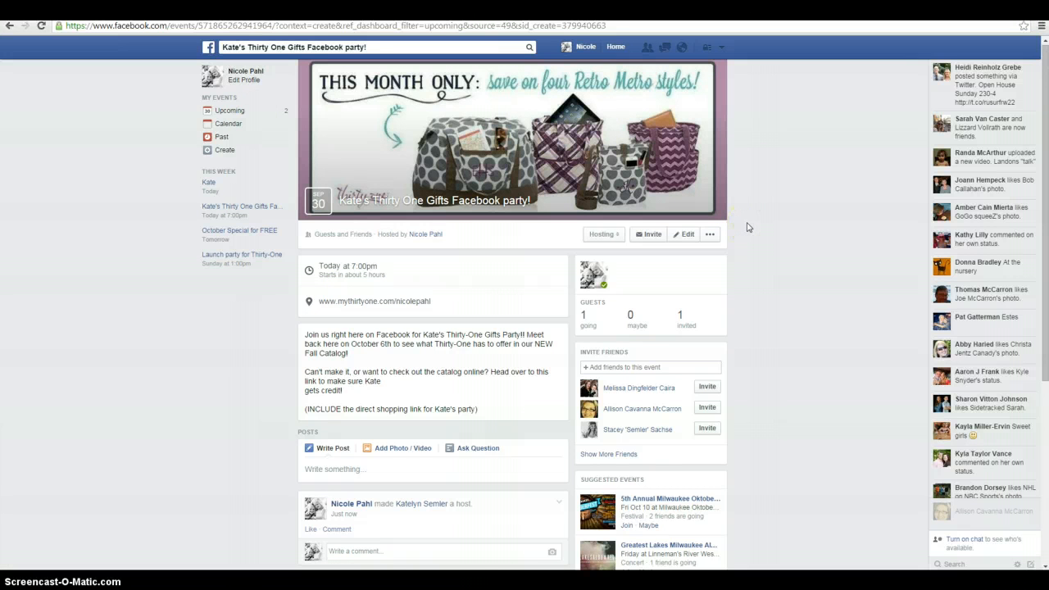
{"action": "scroll", "coordinate": [746, 227], "scroll_direction": "down", "scroll_amount": 2}
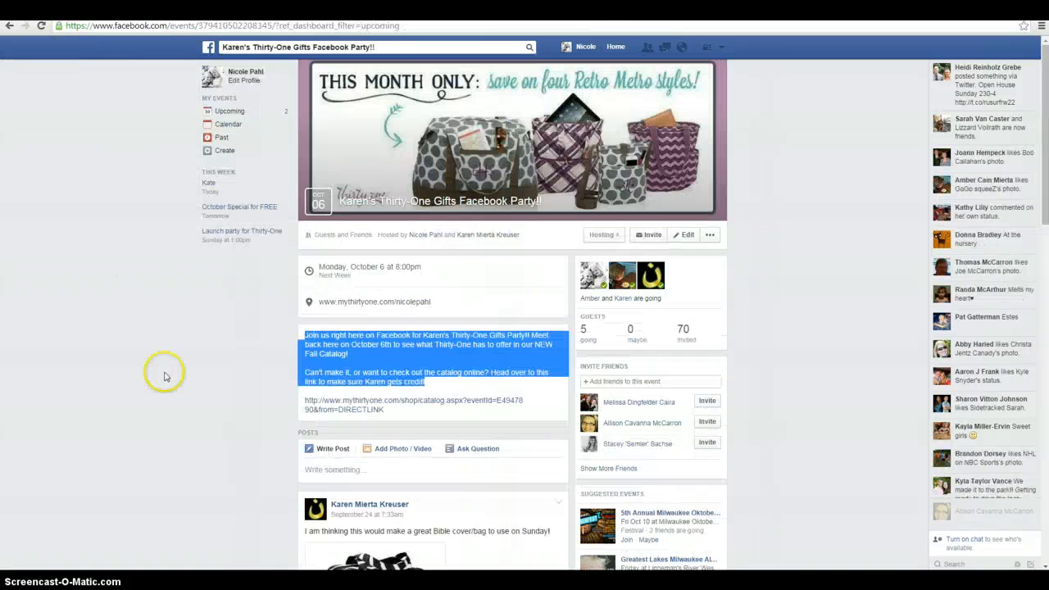
{"action": "scroll", "coordinate": [164, 375], "scroll_direction": "down", "scroll_amount": 10}
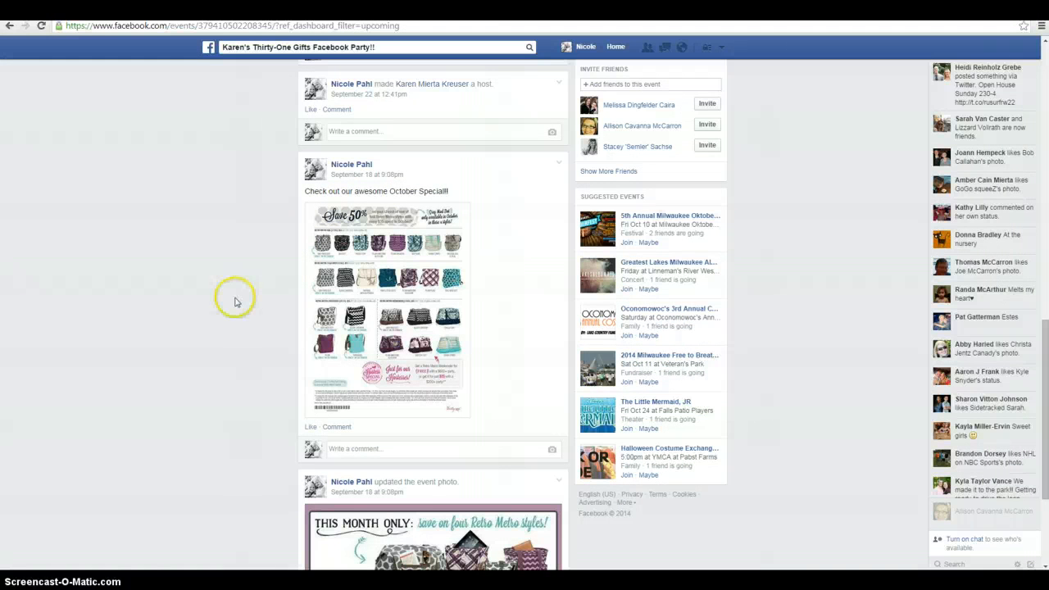
{"action": "scroll", "coordinate": [235, 300], "scroll_direction": "down", "scroll_amount": 3}
{"action": "scroll", "coordinate": [234, 300], "scroll_direction": "up", "scroll_amount": 3}
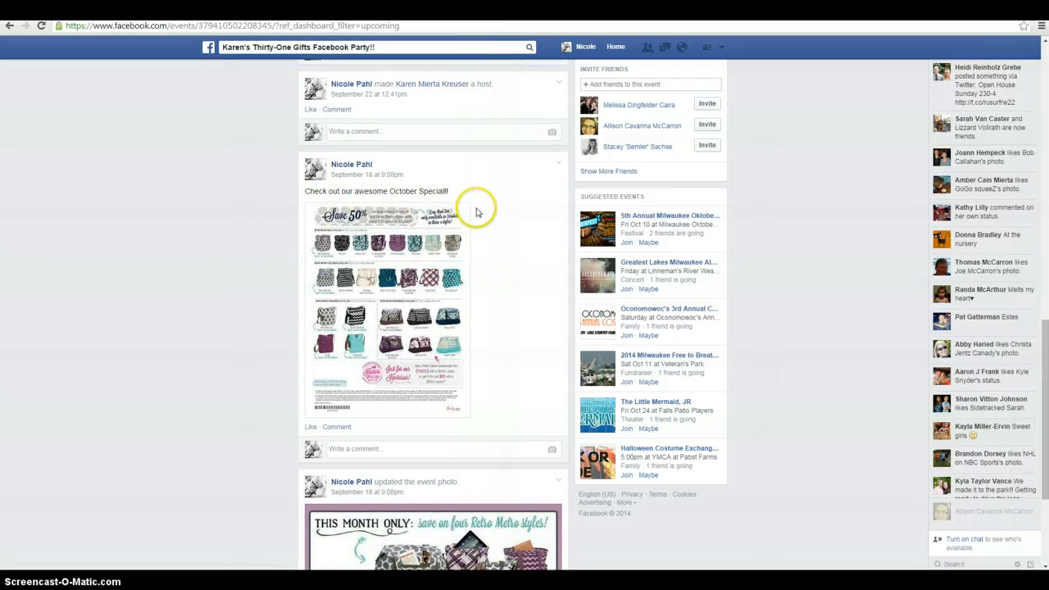
{"action": "scroll", "coordinate": [435, 312], "scroll_direction": "up", "scroll_amount": 2}
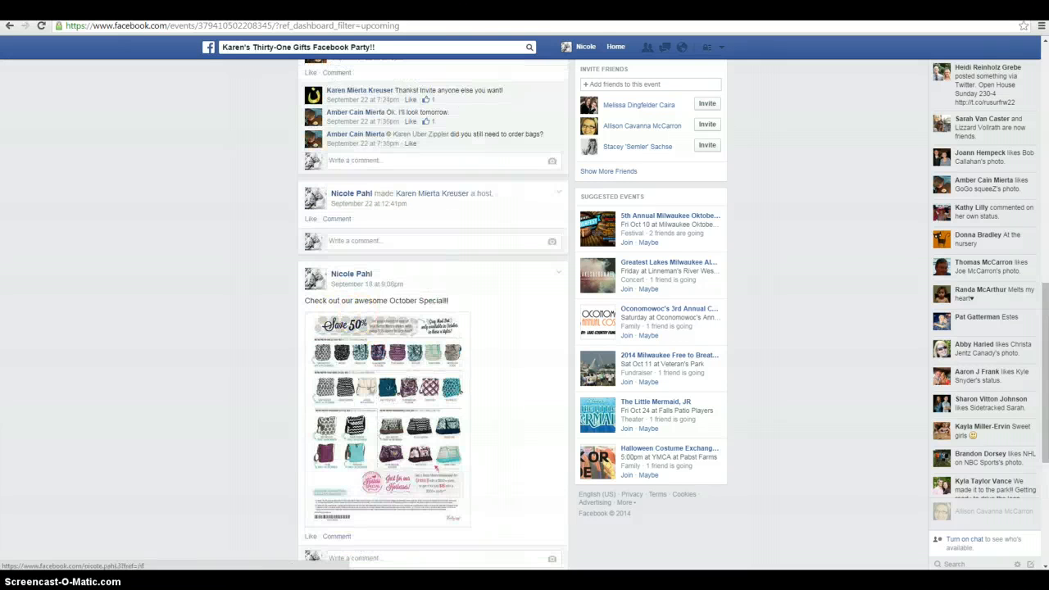
{"action": "left_click", "coordinate": [188, 11]}
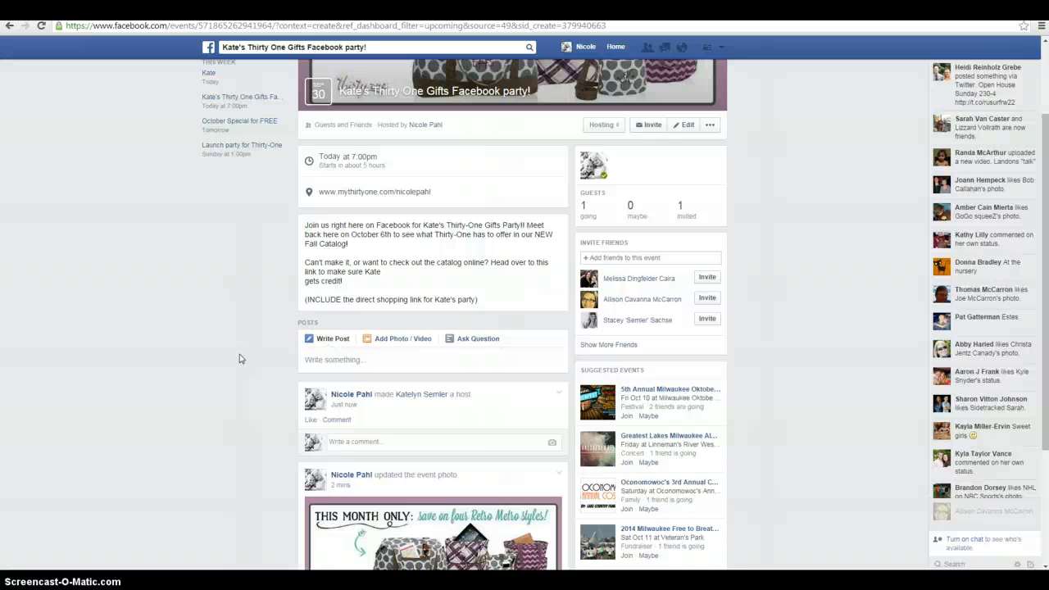
Write an event post reading "Make sure to RSVP to the party! One winner will be drawn on the night of the party!"
{"action": "left_click", "coordinate": [309, 360]}
{"action": "left_click", "coordinate": [370, 360]}
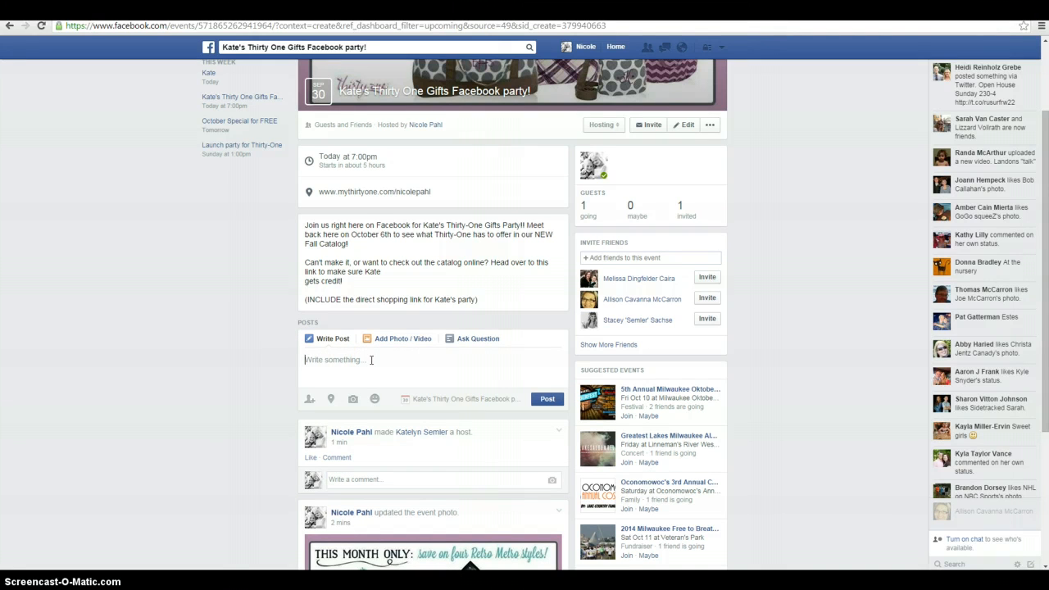
{"action": "type", "text": "Make sure to RSVP to the party"}
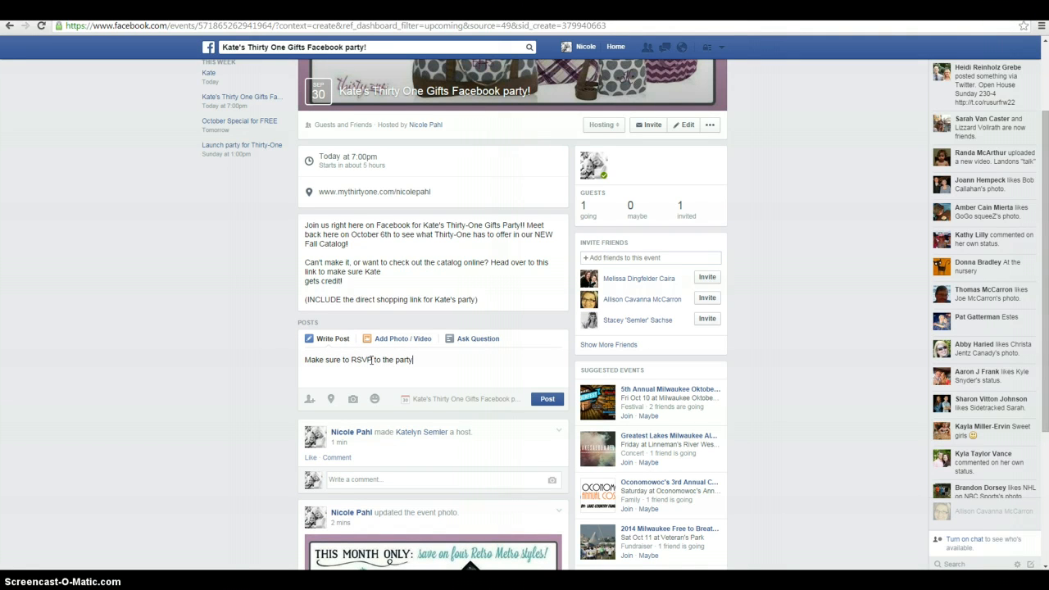
{"action": "type", "text": "! I w"}
{"action": "key", "text": "BackSpace"}
{"action": "type", "text": "One winner will be drawn on the night of the party!"}
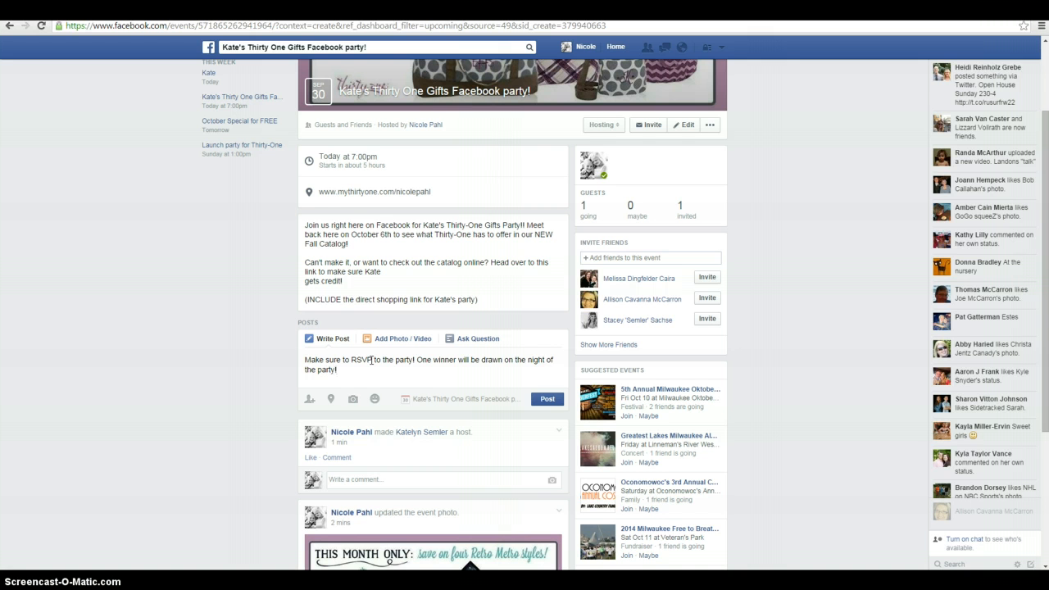
Attach the "Are you attending this event?" RSVP image from the desktop's FACEBOOK PARTY RESOURCES folder and publish the post
{"action": "left_click", "coordinate": [353, 398]}
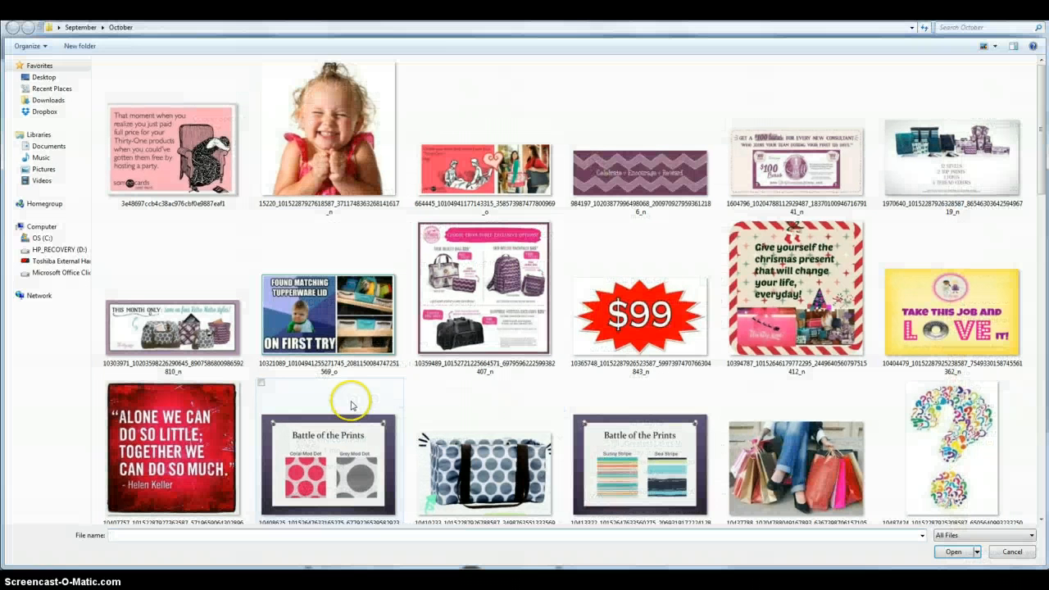
{"action": "left_click", "coordinate": [43, 77]}
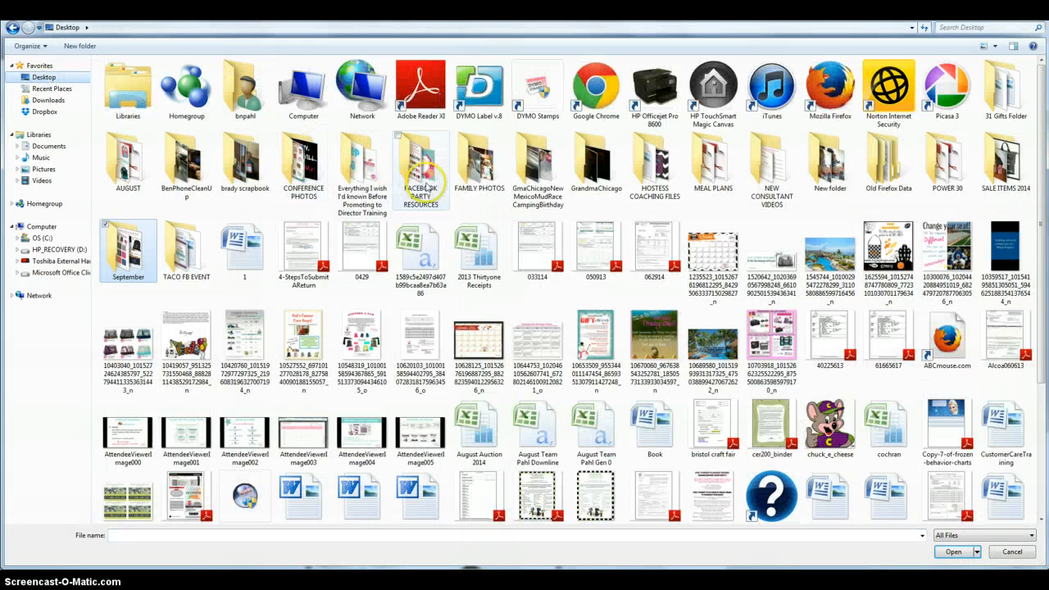
{"action": "double_click", "coordinate": [424, 179]}
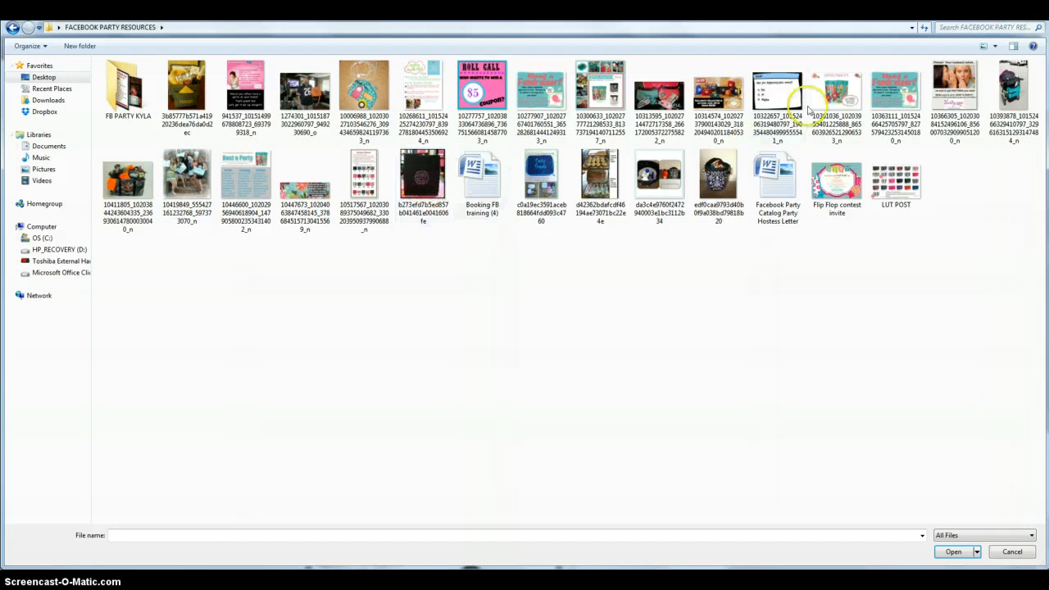
{"action": "left_click", "coordinate": [779, 117]}
{"action": "left_click", "coordinate": [951, 551]}
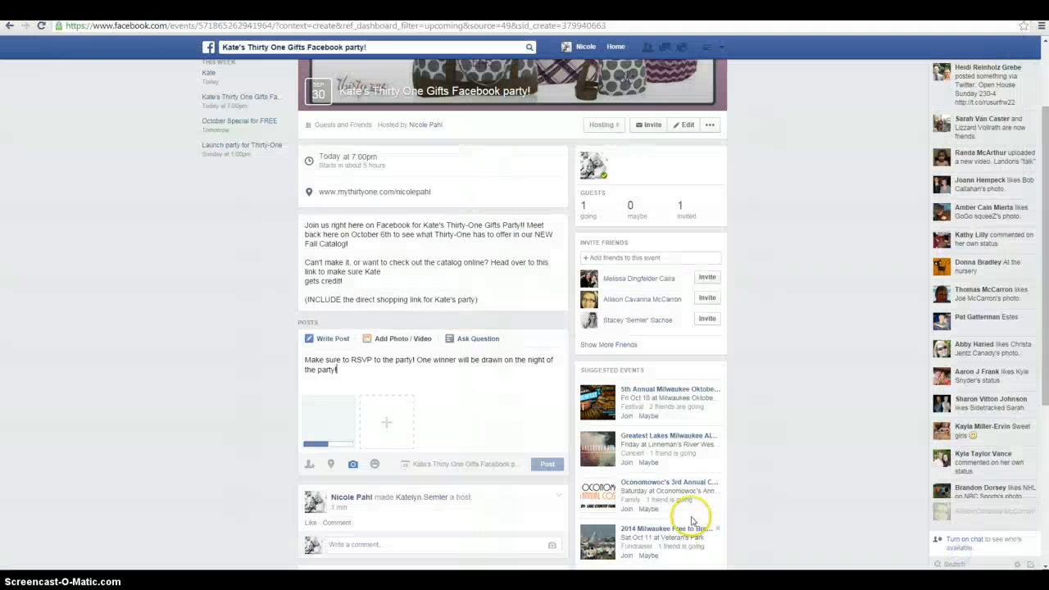
{"action": "scroll", "coordinate": [548, 513], "scroll_direction": "down", "scroll_amount": 1}
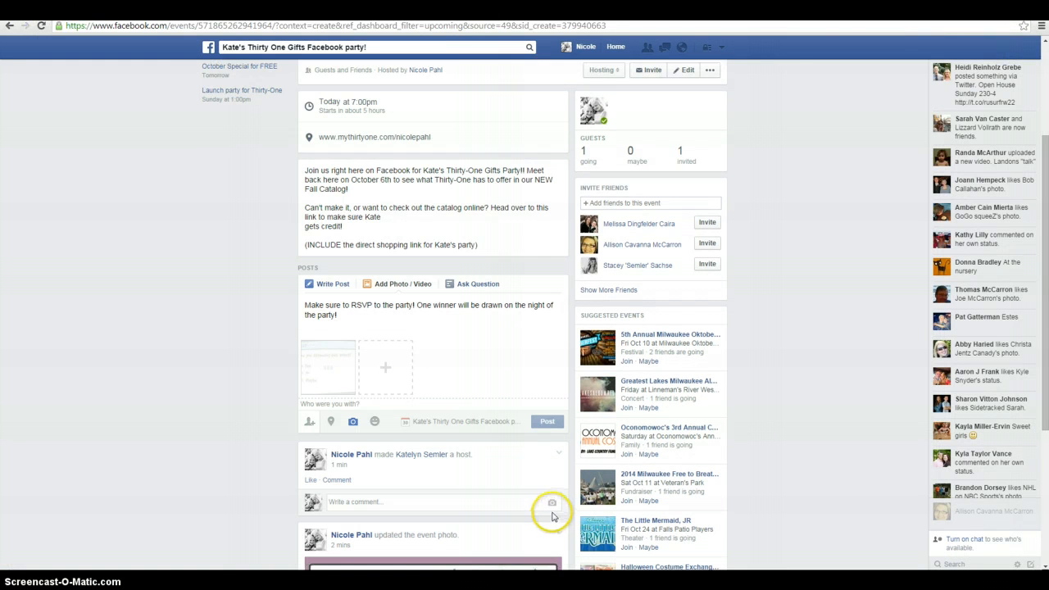
{"action": "left_click", "coordinate": [547, 422]}
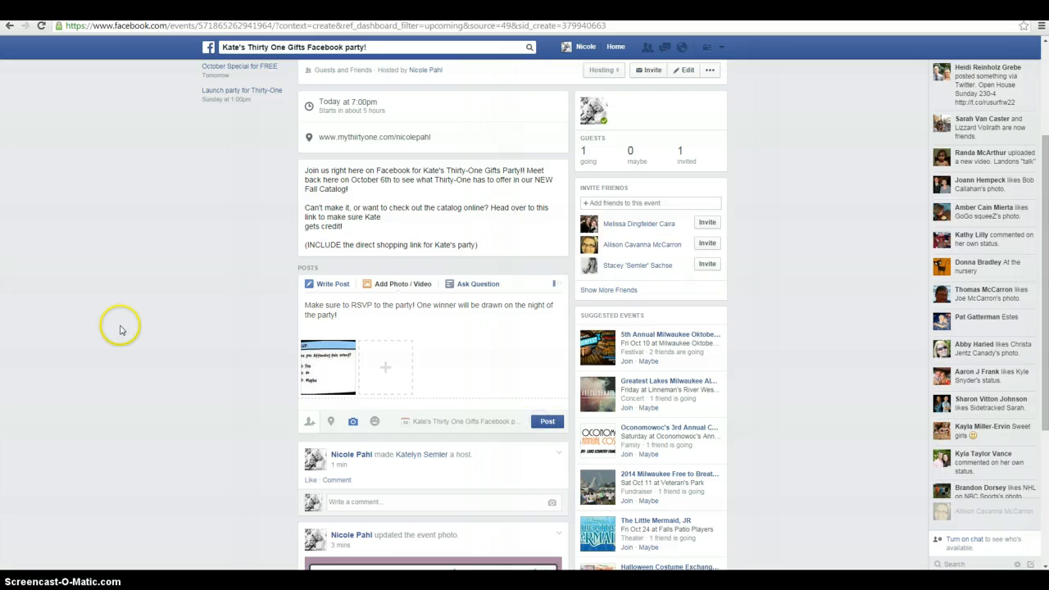
Review the published RSVP post, its comment field and the event's guest section
{"action": "scroll", "coordinate": [151, 340], "scroll_direction": "down", "scroll_amount": 1}
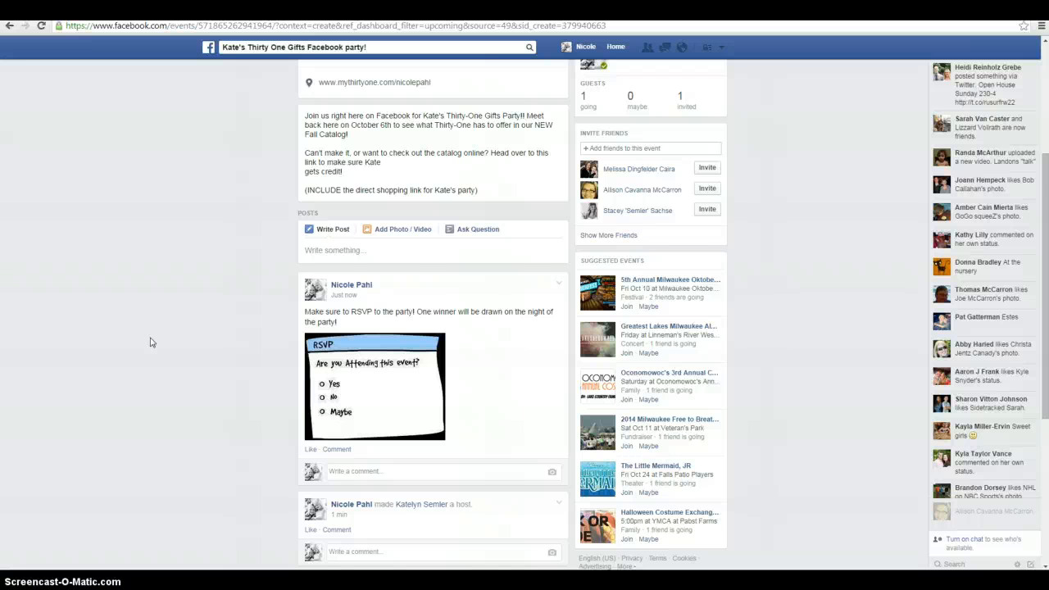
{"action": "scroll", "coordinate": [151, 343], "scroll_direction": "down", "scroll_amount": 1}
{"action": "left_click", "coordinate": [353, 415]}
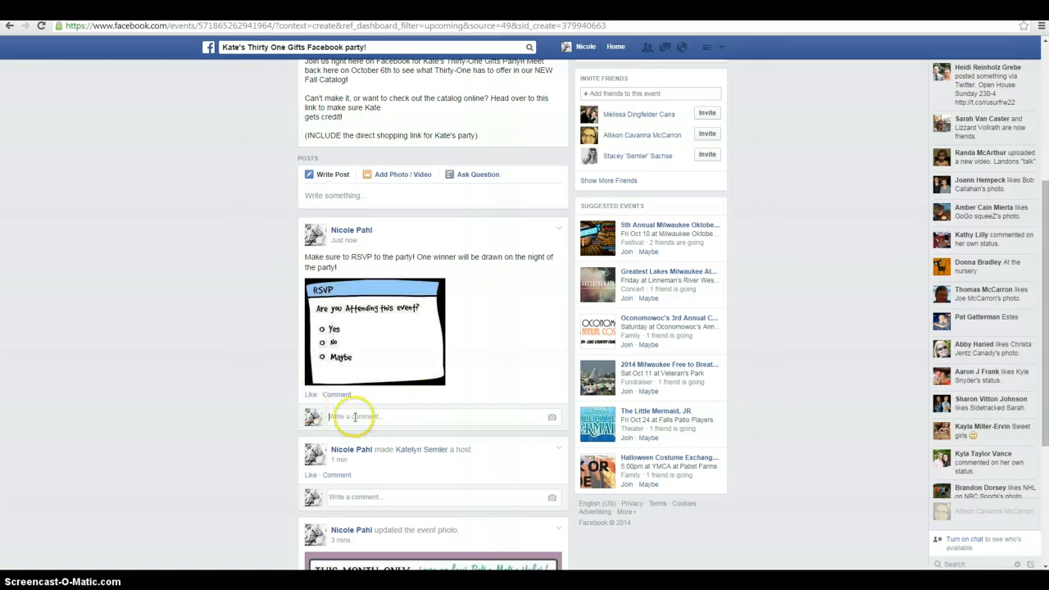
{"action": "scroll", "coordinate": [582, 270], "scroll_direction": "up", "scroll_amount": 3}
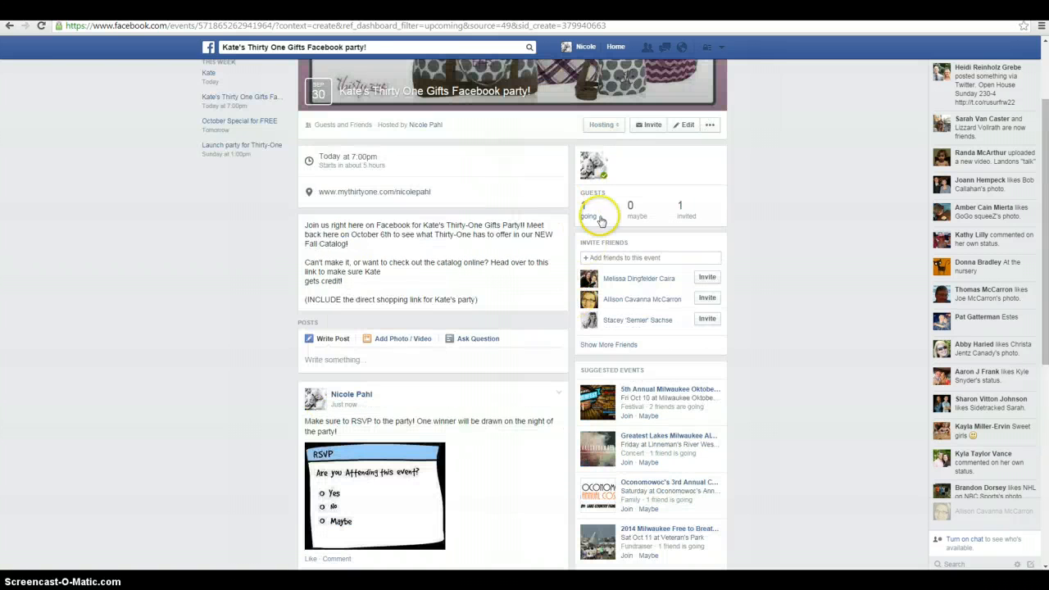